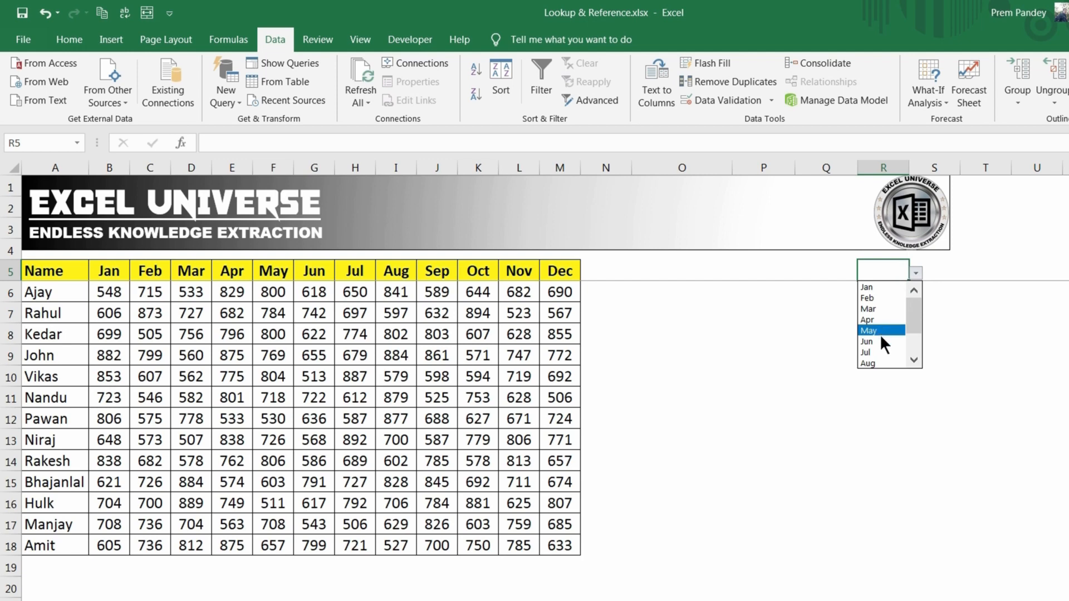
Choose Jun from the month list in R5 and enter the name listed in A12 into Q6
{"action": "left_click", "coordinate": [881, 341]}
{"action": "left_click", "coordinate": [834, 285]}
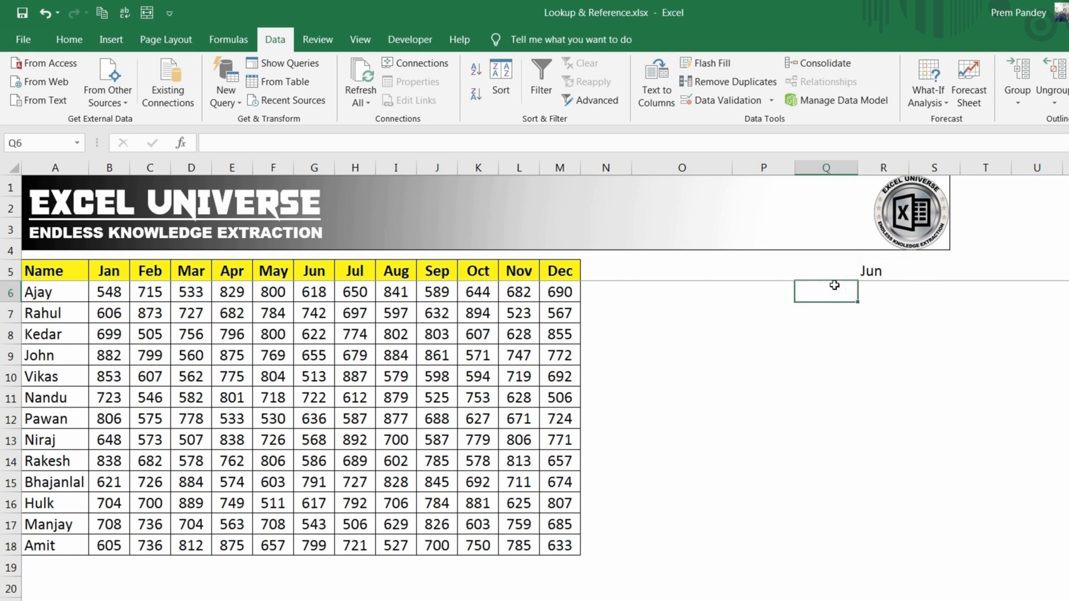
{"action": "type", "text": "Pawan"}
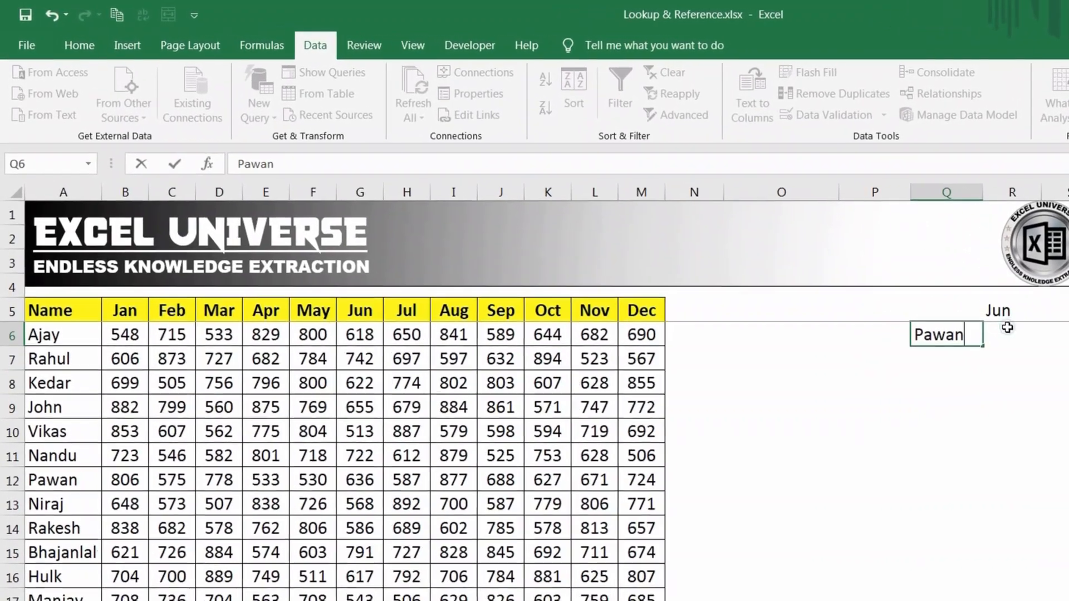
{"action": "key", "text": "Tab"}
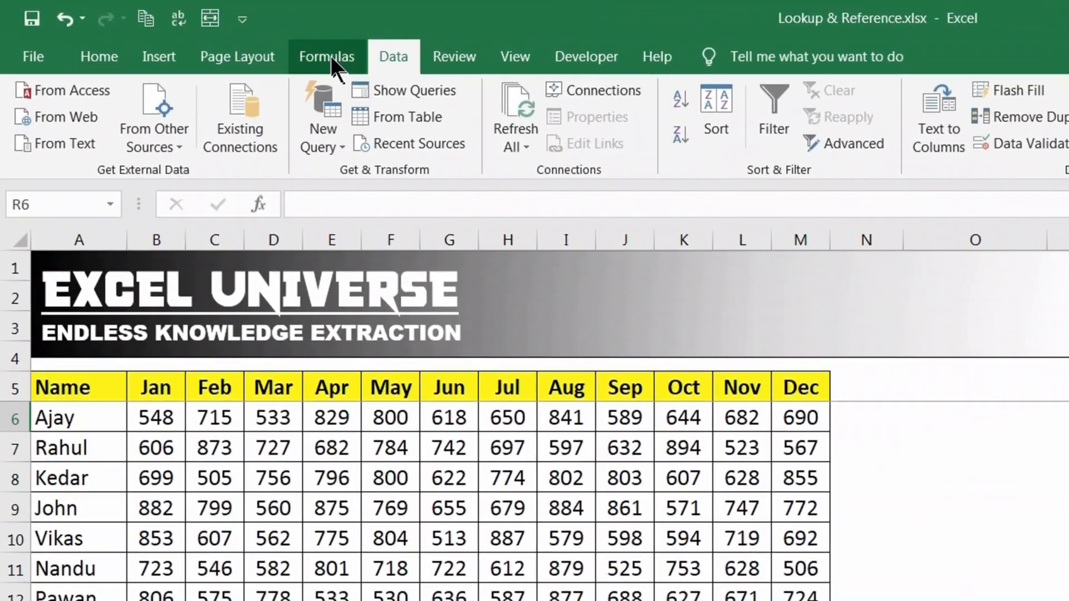
Insert the HLOOKUP function in R6 with R5 as its lookup value
{"action": "left_click", "coordinate": [282, 49]}
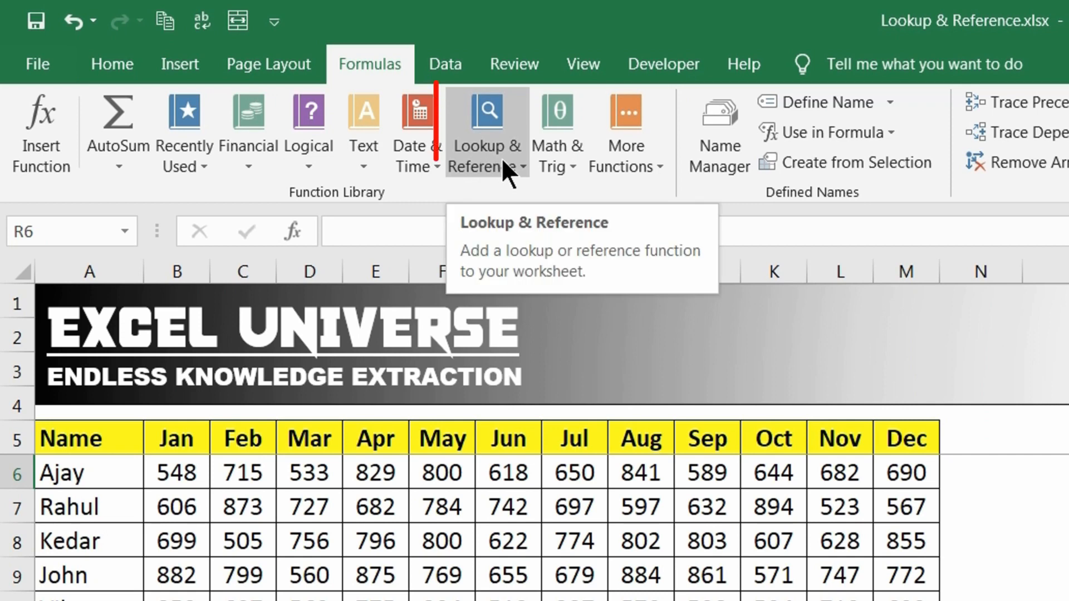
{"action": "left_click", "coordinate": [501, 157]}
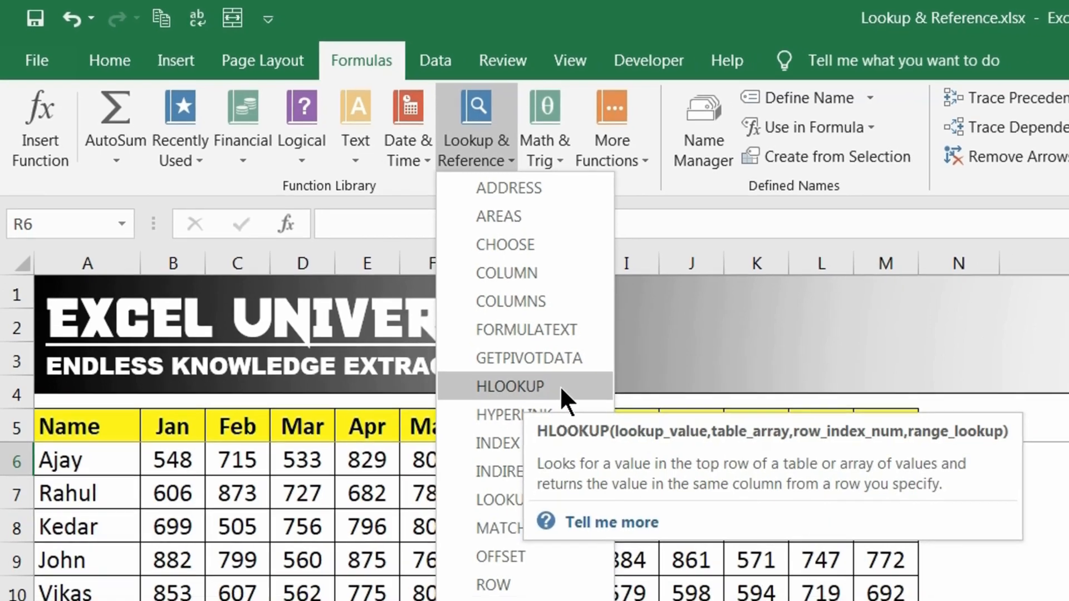
{"action": "left_click", "coordinate": [558, 398]}
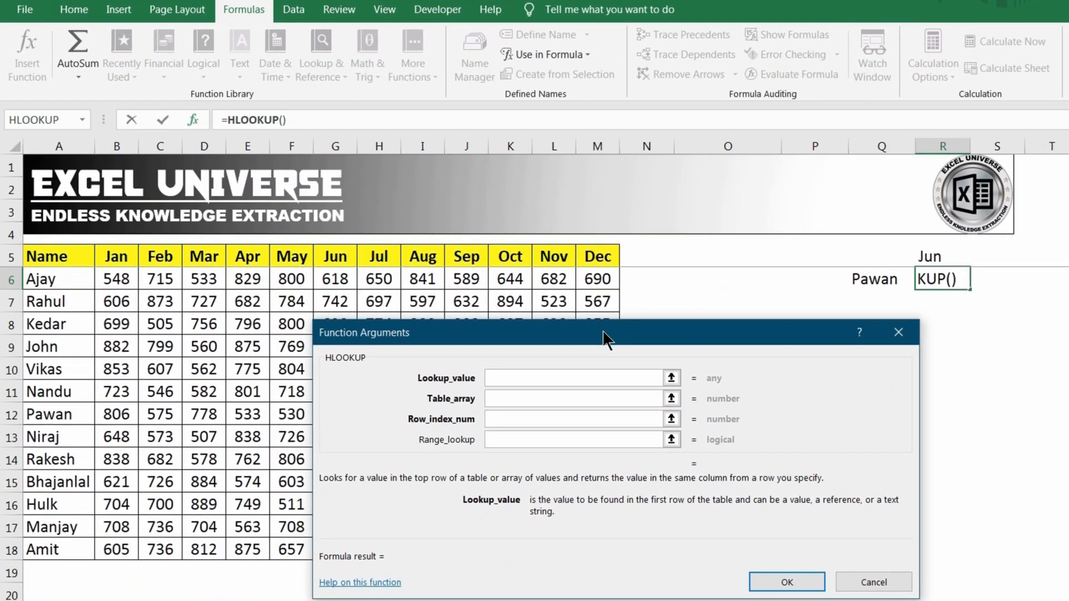
{"action": "left_click_drag", "start_coordinate": [604, 333], "coordinate": [605, 333]}
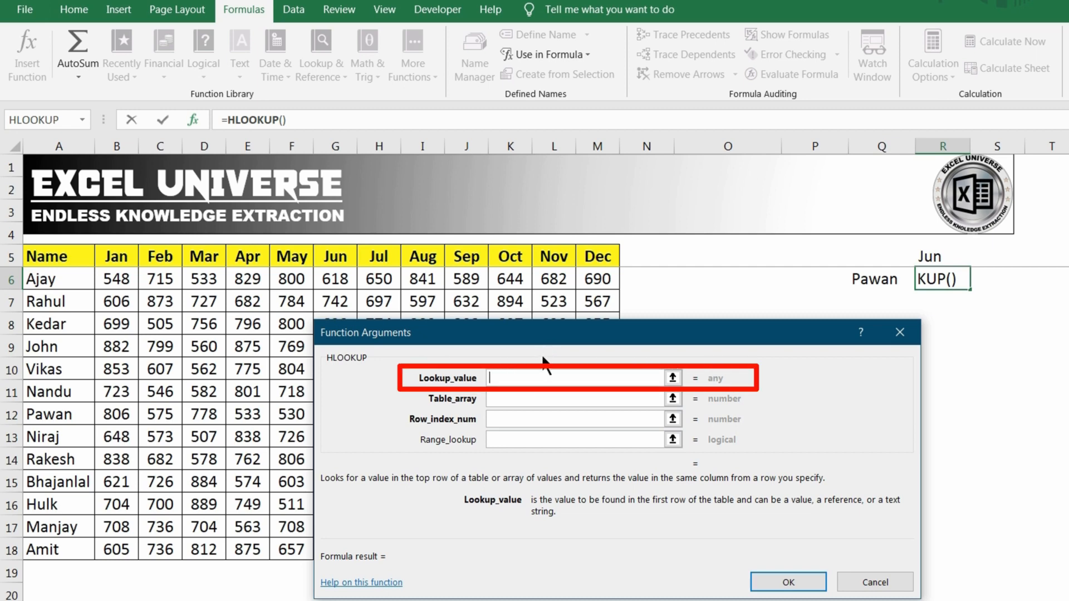
{"action": "left_click", "coordinate": [540, 377]}
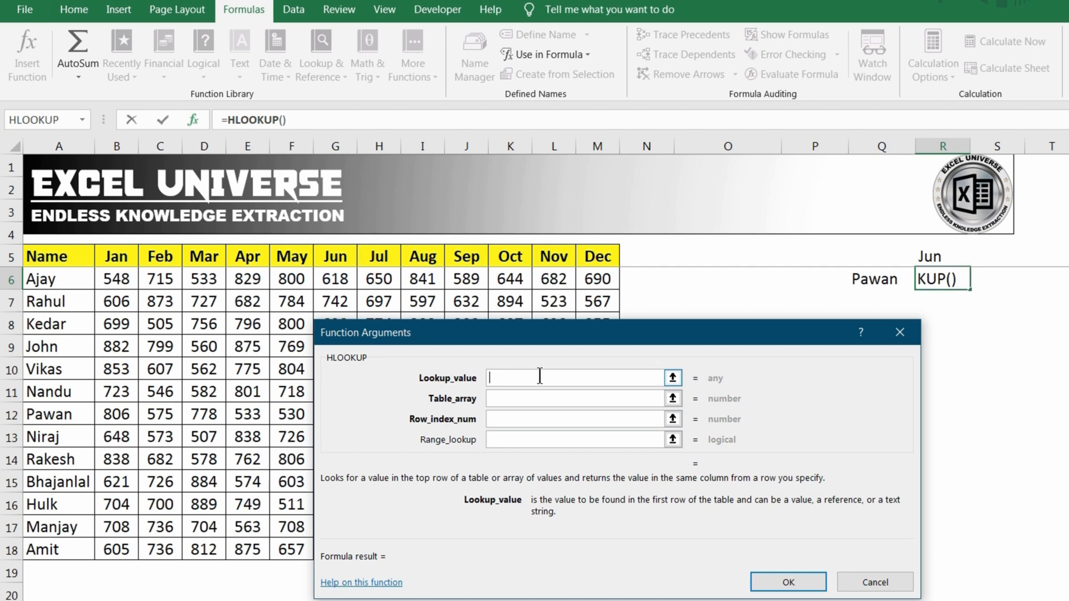
{"action": "left_click", "coordinate": [934, 256]}
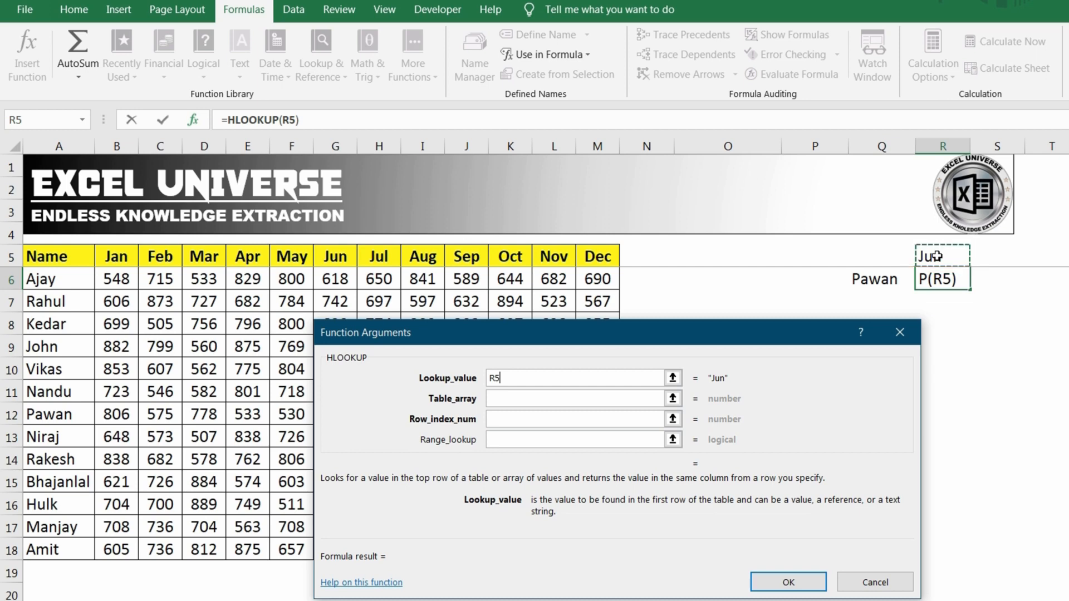
Set the table array to the whole data table as the absolute range $A$5:$M$18
{"action": "left_click", "coordinate": [513, 399]}
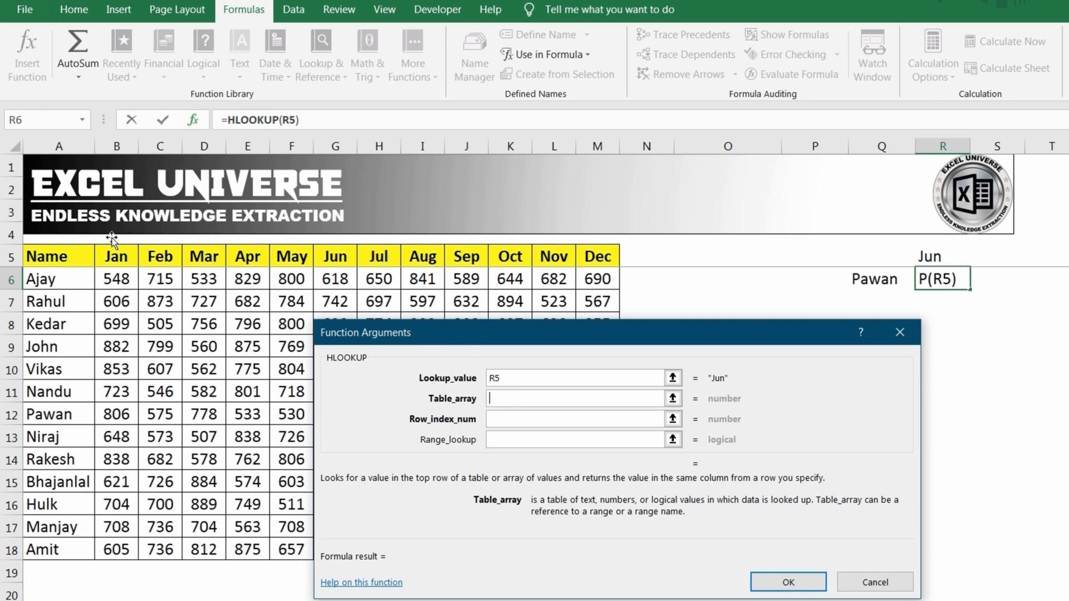
{"action": "left_click_drag", "start_coordinate": [56, 257], "coordinate": [590, 550]}
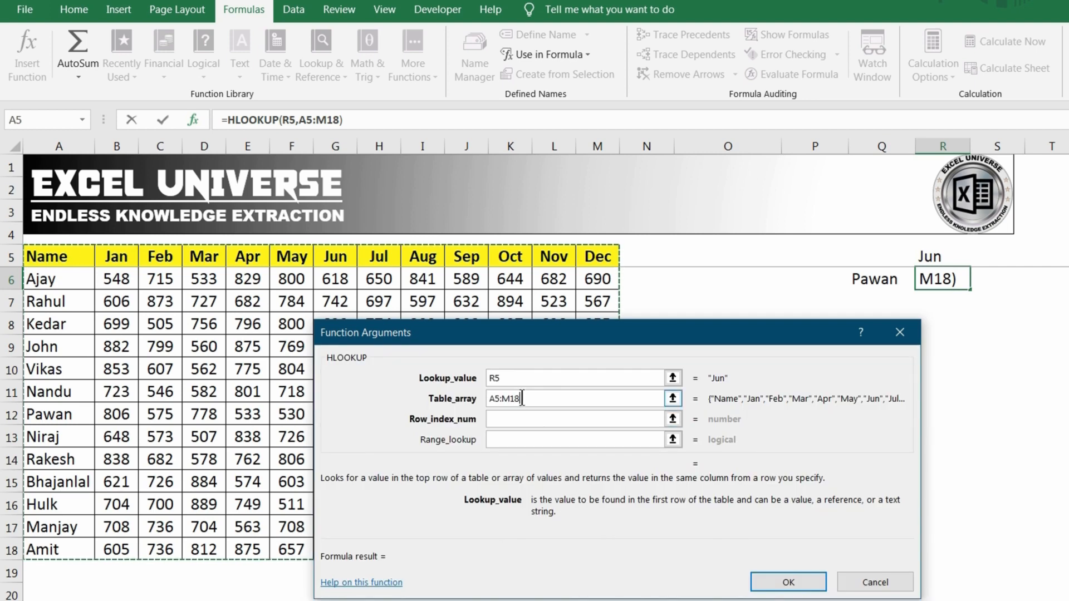
{"action": "key", "text": "F4"}
Make the lookup value reference fully absolute as $R$5
{"action": "left_click", "coordinate": [493, 379]}
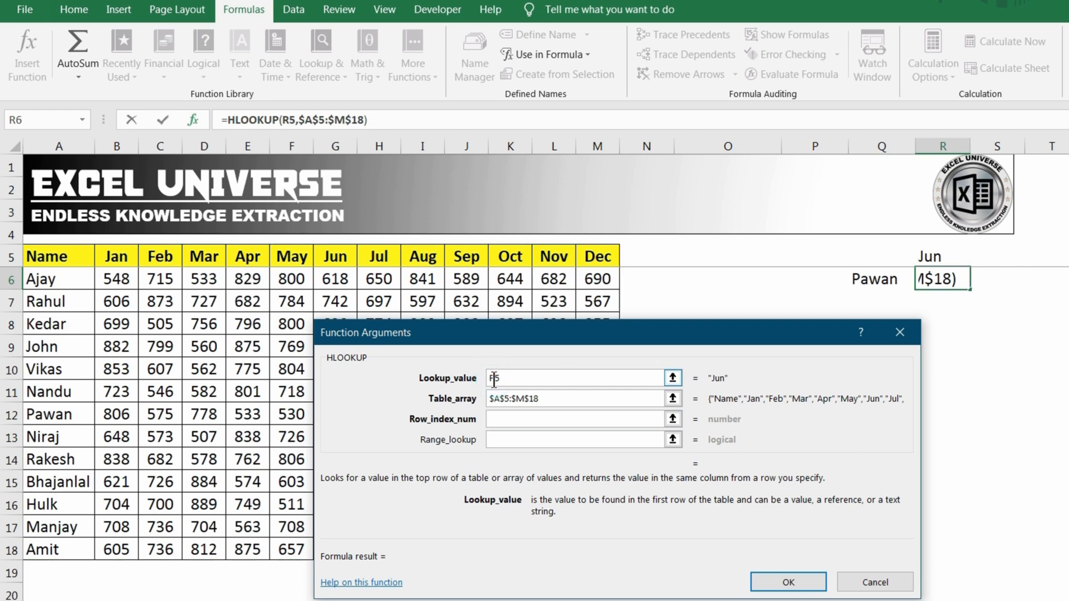
{"action": "left_click", "coordinate": [541, 399]}
{"action": "type", "text": "$"}
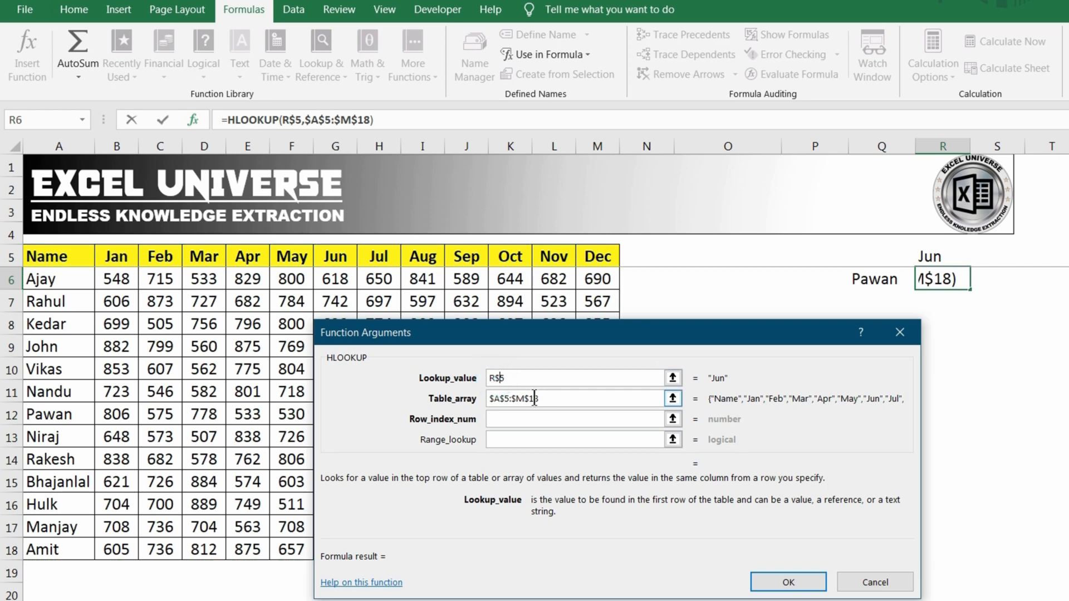
{"action": "key", "text": "F4"}
{"action": "key", "text": "F4"}
{"action": "key", "text": "F4"}
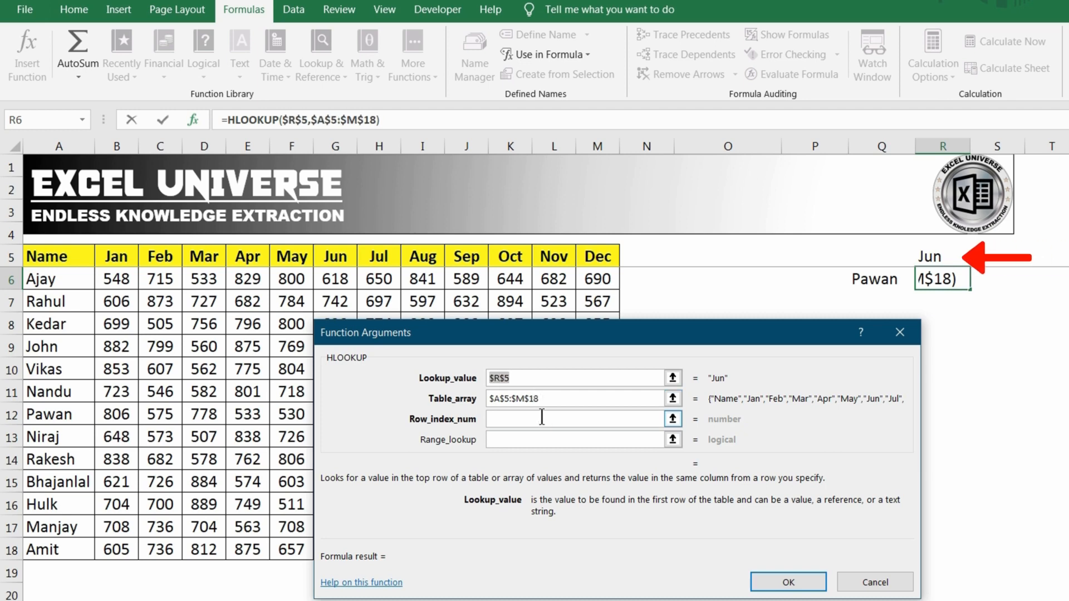
Complete the R6 HLOOKUP with row index number 8 and range lookup 0 for an exact match
{"action": "left_click", "coordinate": [542, 417]}
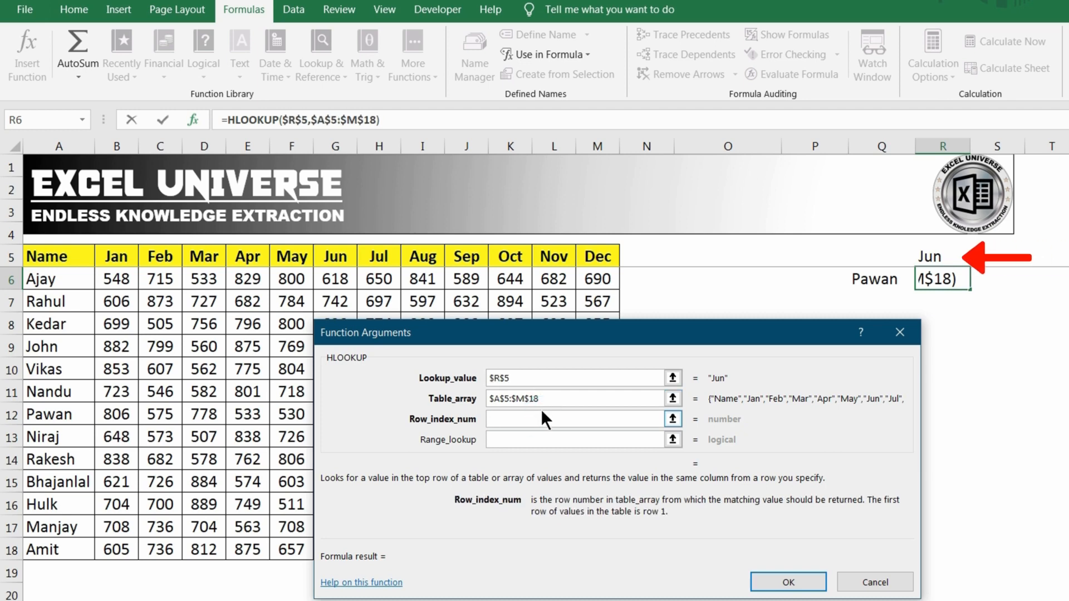
{"action": "left_click", "coordinate": [542, 402]}
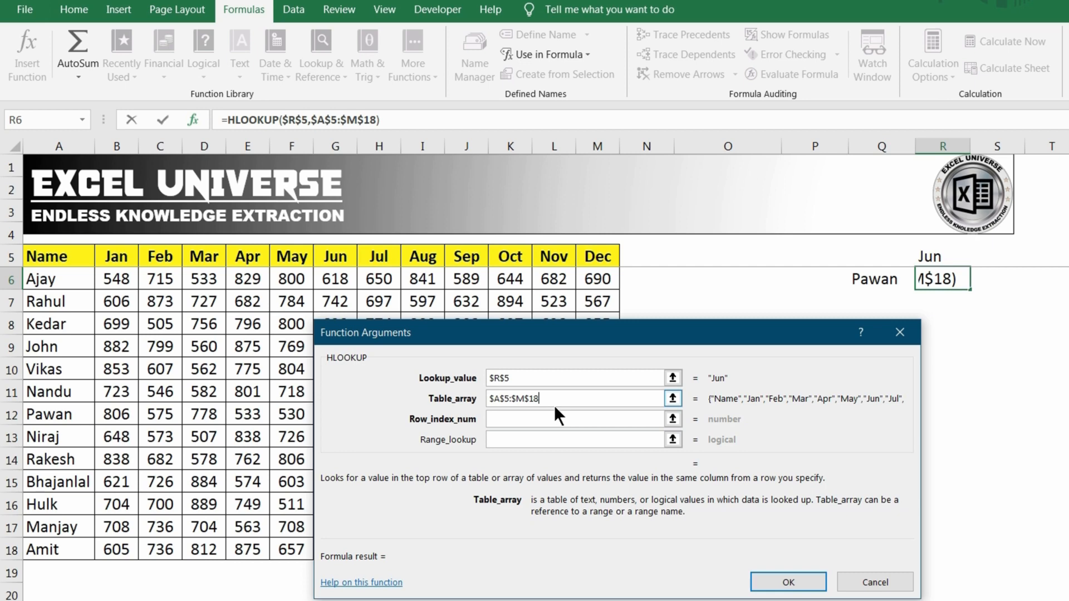
{"action": "left_click", "coordinate": [523, 419]}
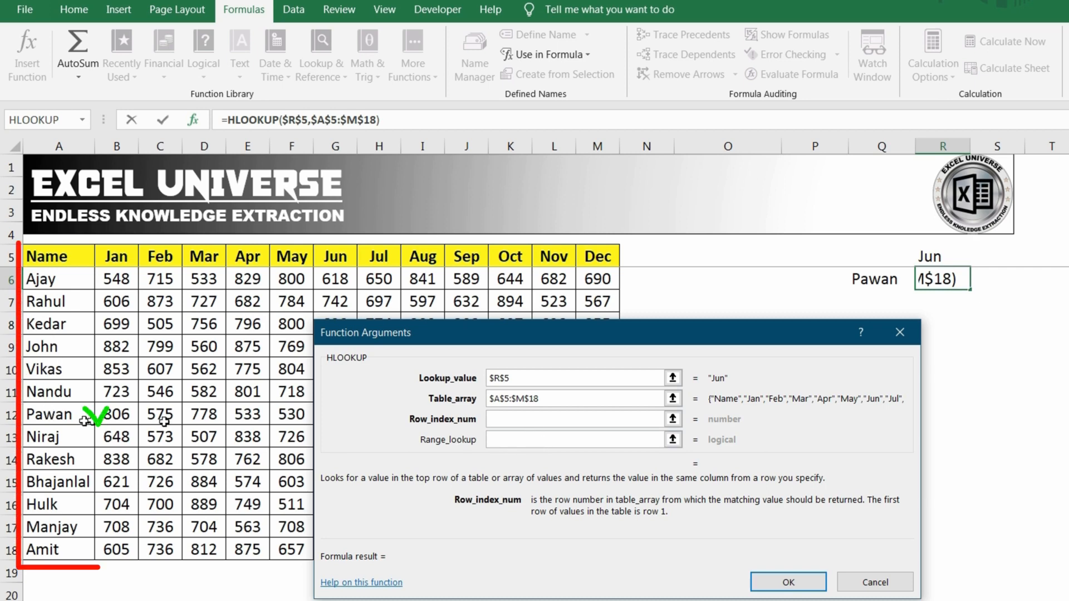
{"action": "left_click", "coordinate": [528, 419]}
{"action": "type", "text": "8"}
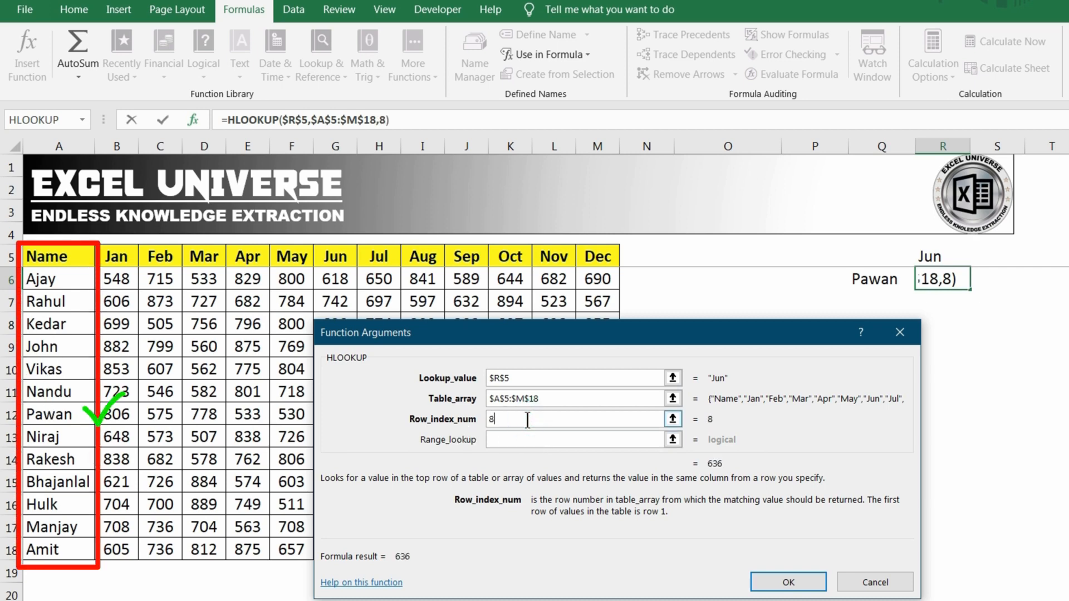
{"action": "left_click", "coordinate": [495, 441]}
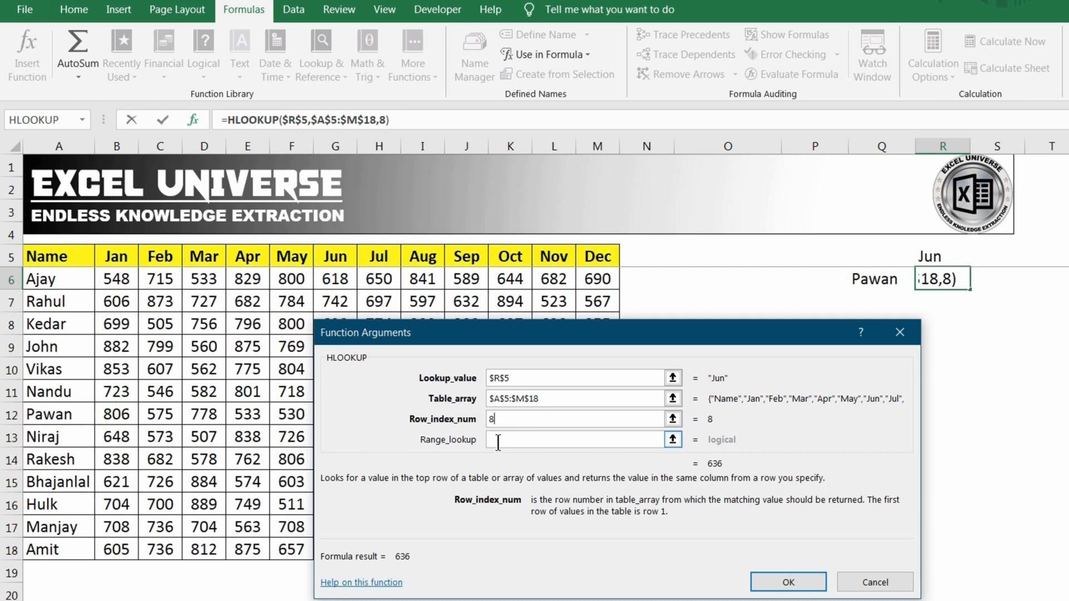
{"action": "left_click", "coordinate": [498, 441]}
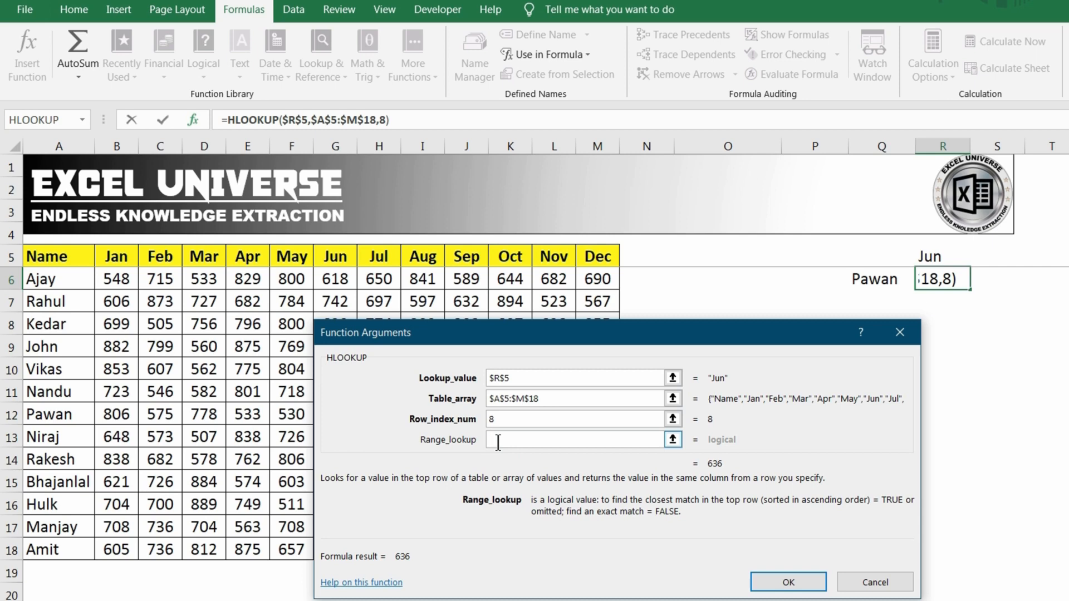
{"action": "type", "text": "0"}
{"action": "left_click", "coordinate": [785, 581]}
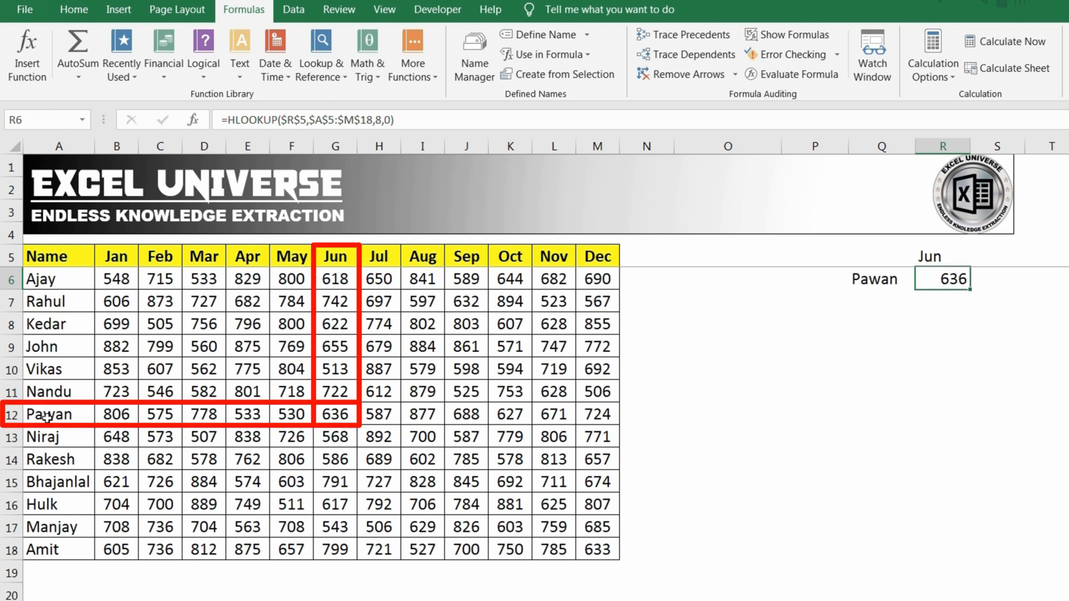
Test the lookup by changing the month in R5 to Sep and finally to Nov
{"action": "left_click", "coordinate": [946, 257]}
{"action": "left_click", "coordinate": [980, 259]}
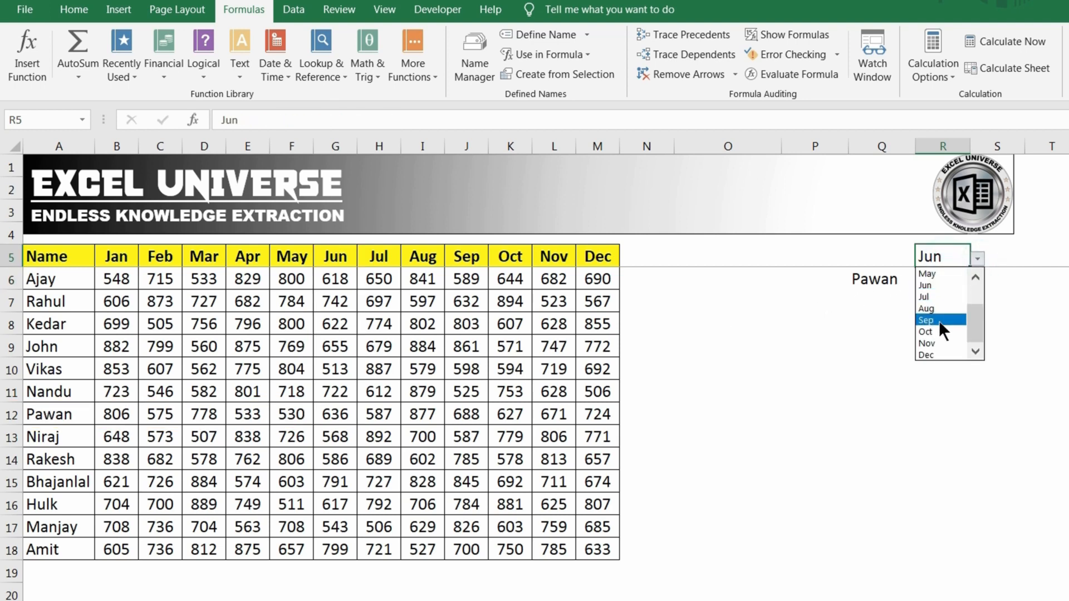
{"action": "left_click", "coordinate": [939, 319]}
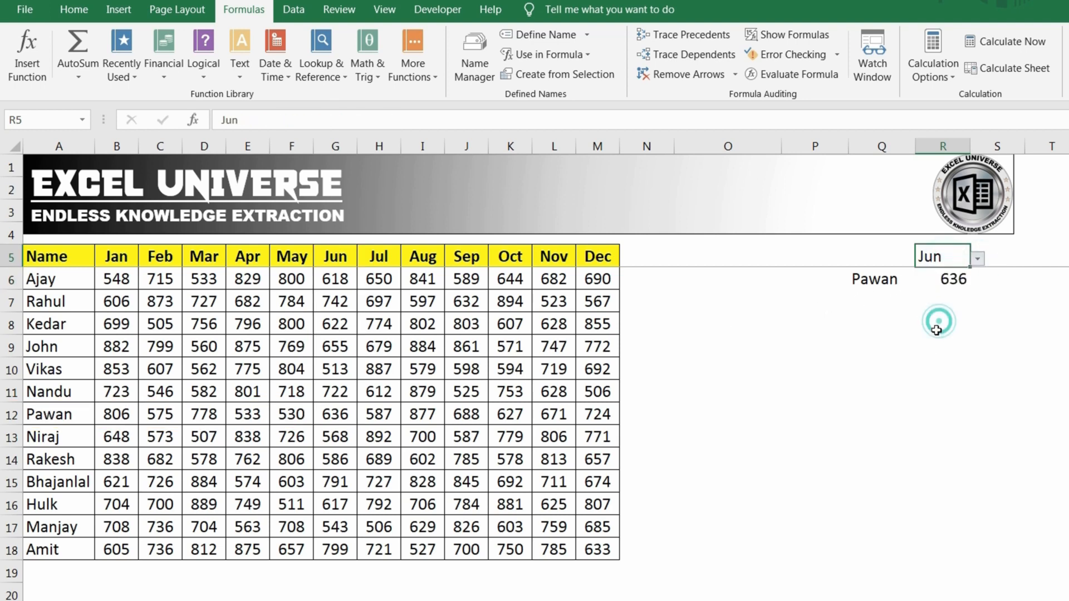
{"action": "left_click", "coordinate": [978, 259]}
{"action": "left_click", "coordinate": [944, 344]}
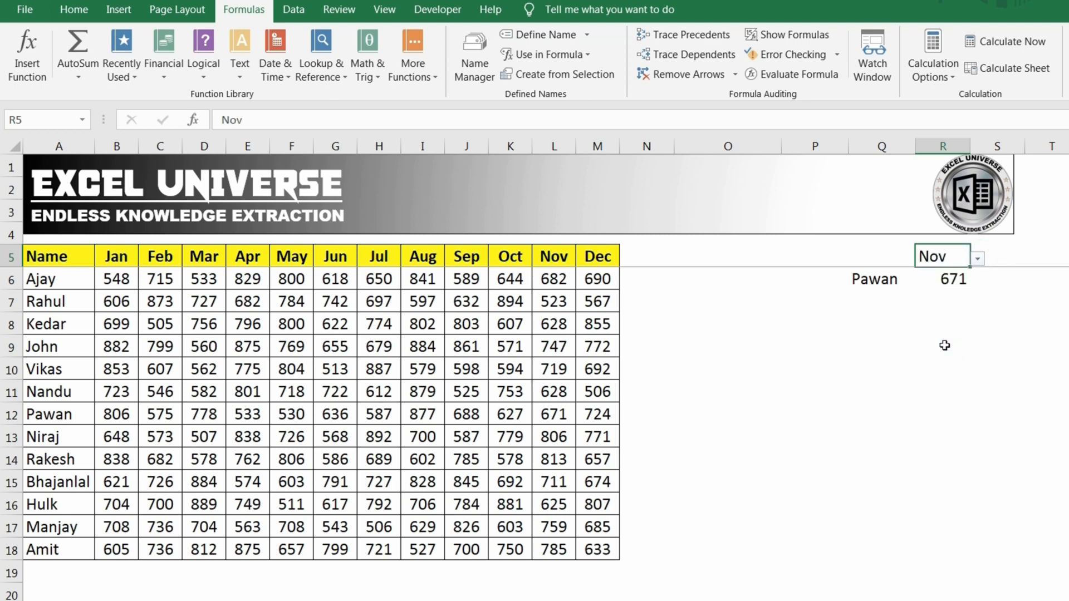
Copy the name from A15 into Q7 and enter its table row number 11 in P7
{"action": "left_click", "coordinate": [967, 295]}
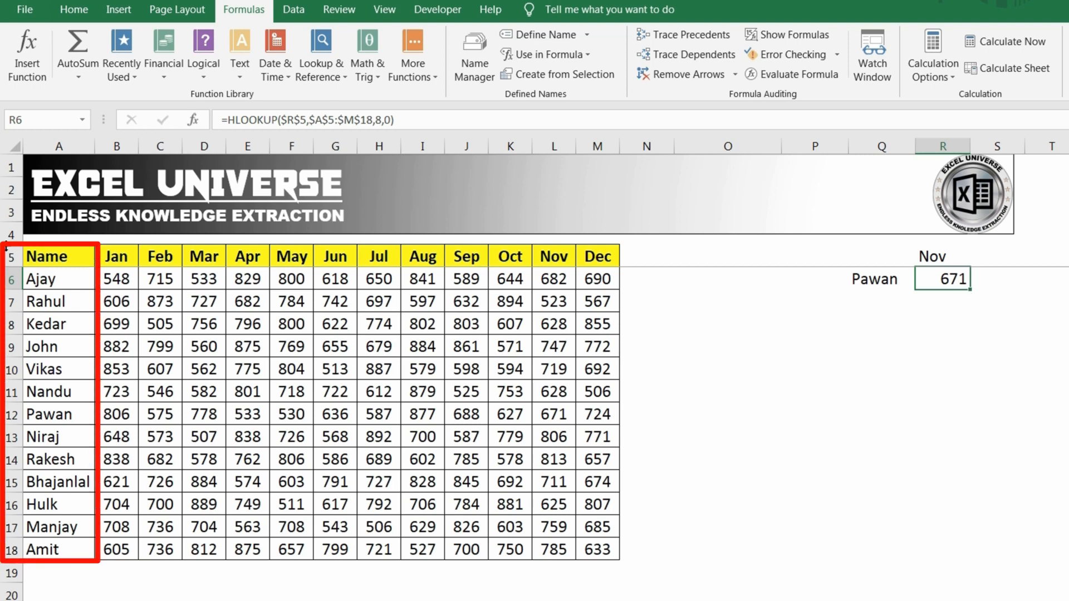
{"action": "left_click_drag", "start_coordinate": [46, 257], "coordinate": [74, 481]}
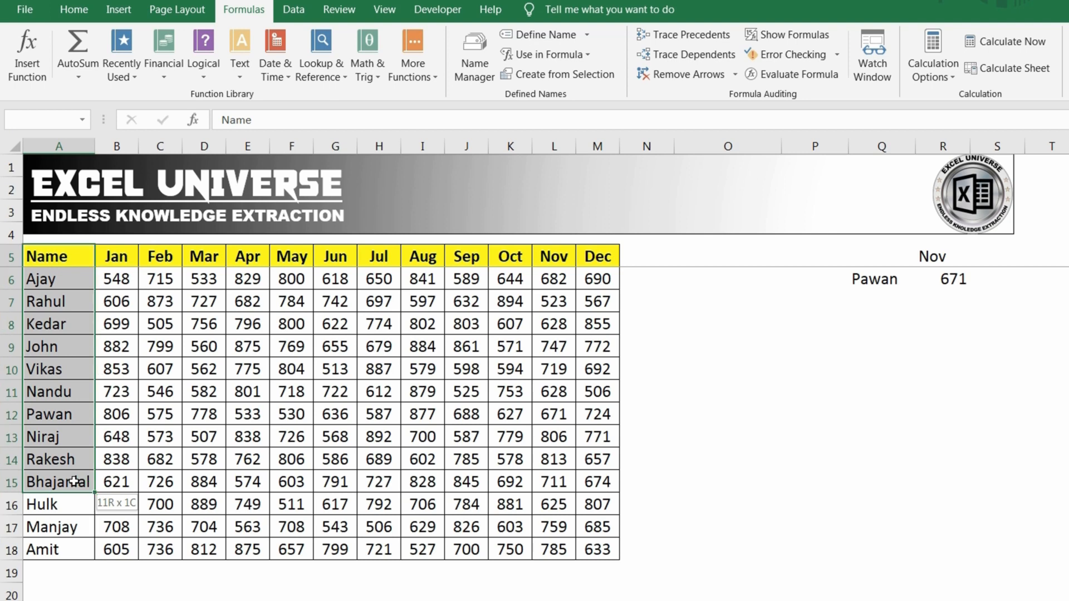
{"action": "left_click", "coordinate": [74, 482]}
{"action": "key", "text": "ctrl+c"}
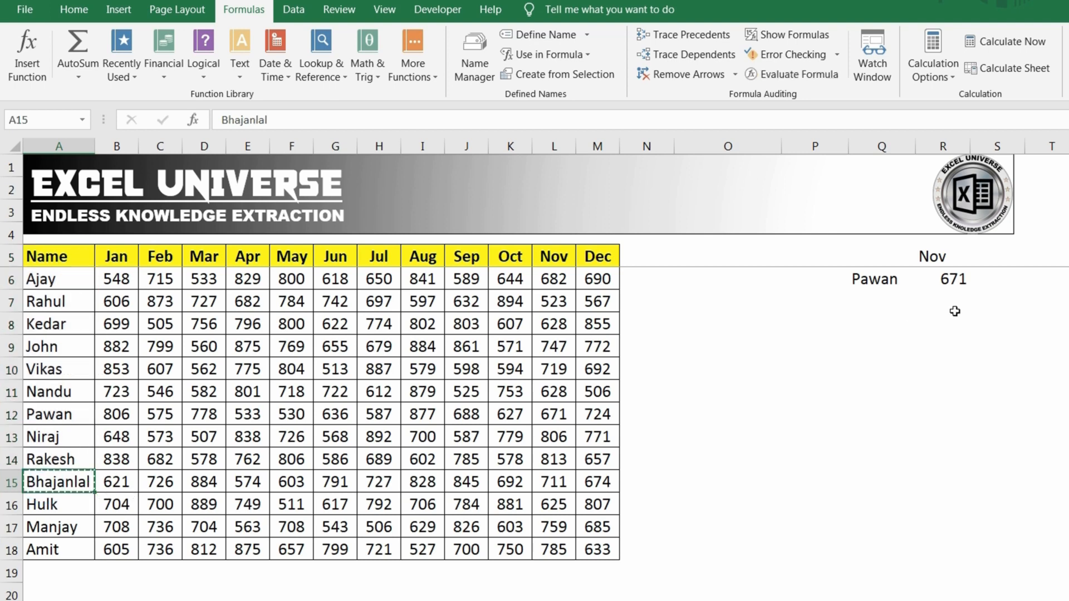
{"action": "left_click", "coordinate": [869, 298]}
{"action": "right_click", "coordinate": [870, 299]}
{"action": "left_click", "coordinate": [924, 355]}
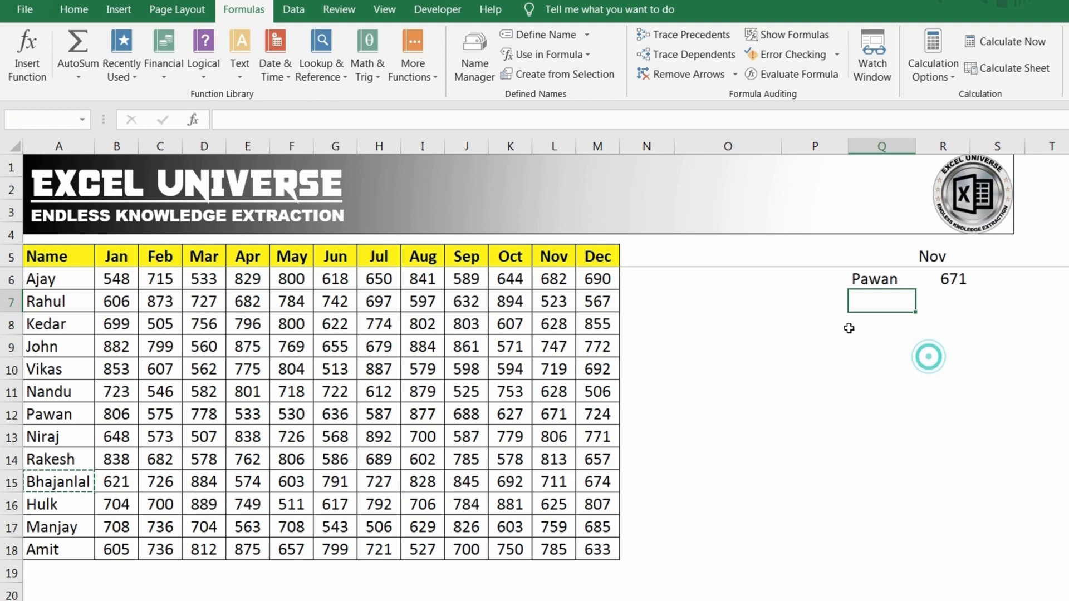
{"action": "left_click", "coordinate": [826, 303]}
{"action": "type", "text": "11"}
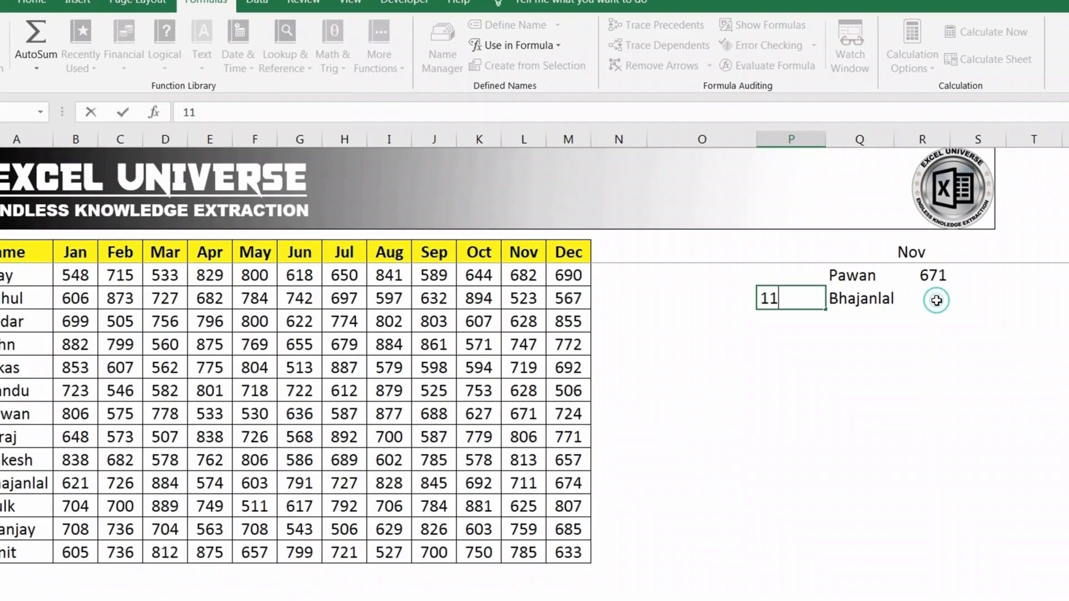
Start an HLOOKUP formula in R7 with the absolute reference $R$5 as the lookup value
{"action": "left_click", "coordinate": [936, 300]}
{"action": "type", "text": "=hloo"}
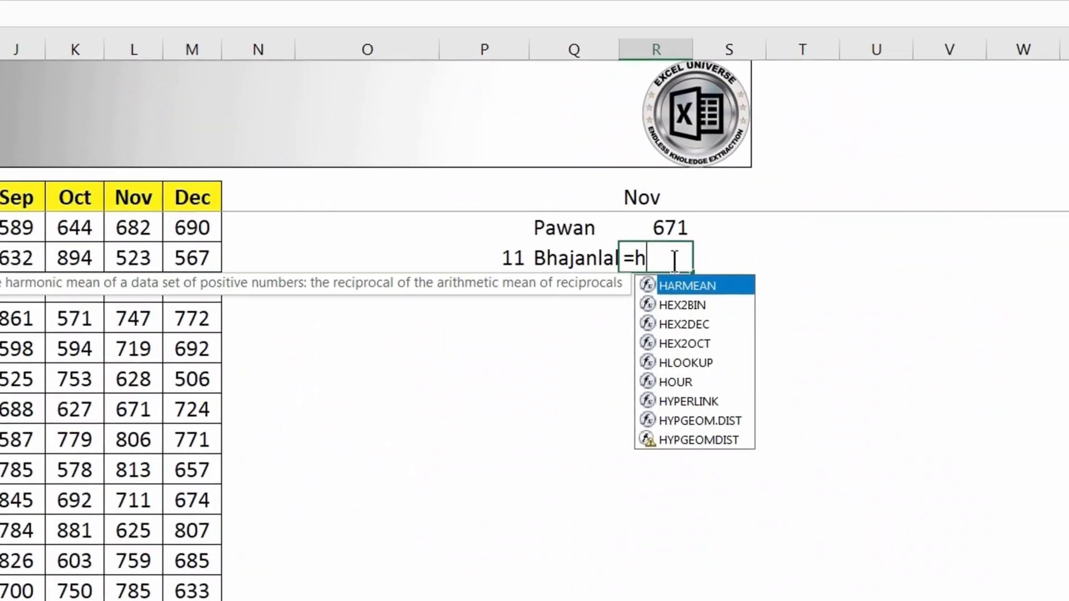
{"action": "key", "text": "Tab"}
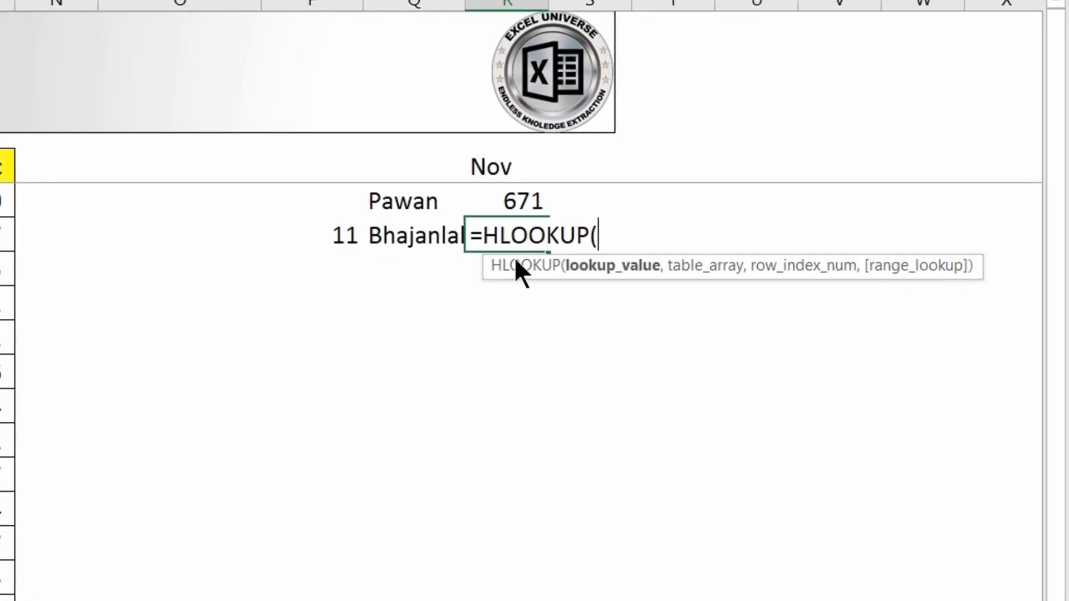
{"action": "left_click", "coordinate": [506, 172]}
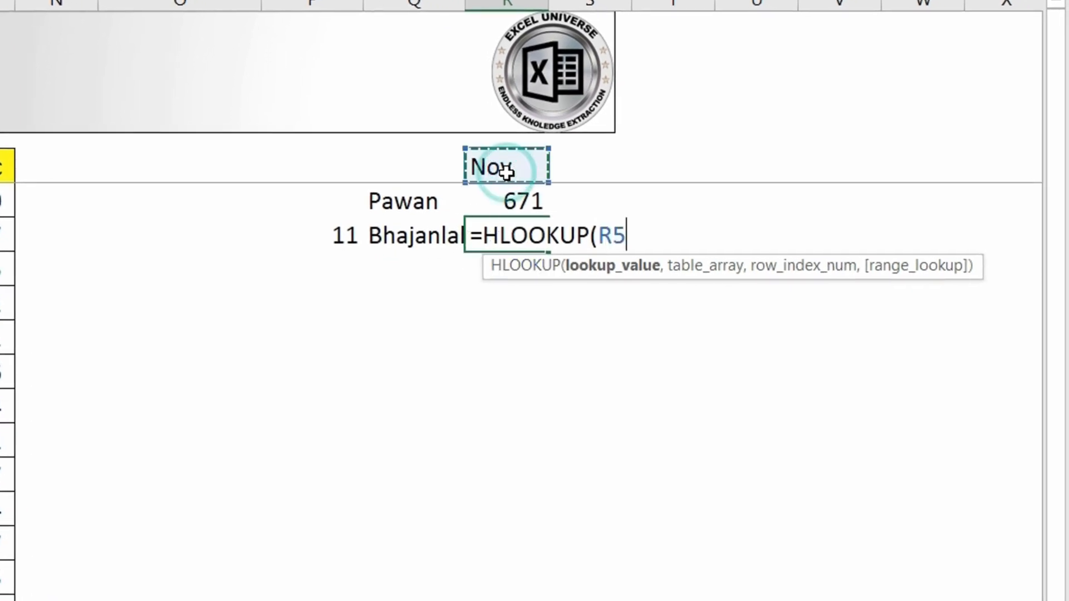
{"action": "key", "text": "F4"}
{"action": "type", "text": ","}
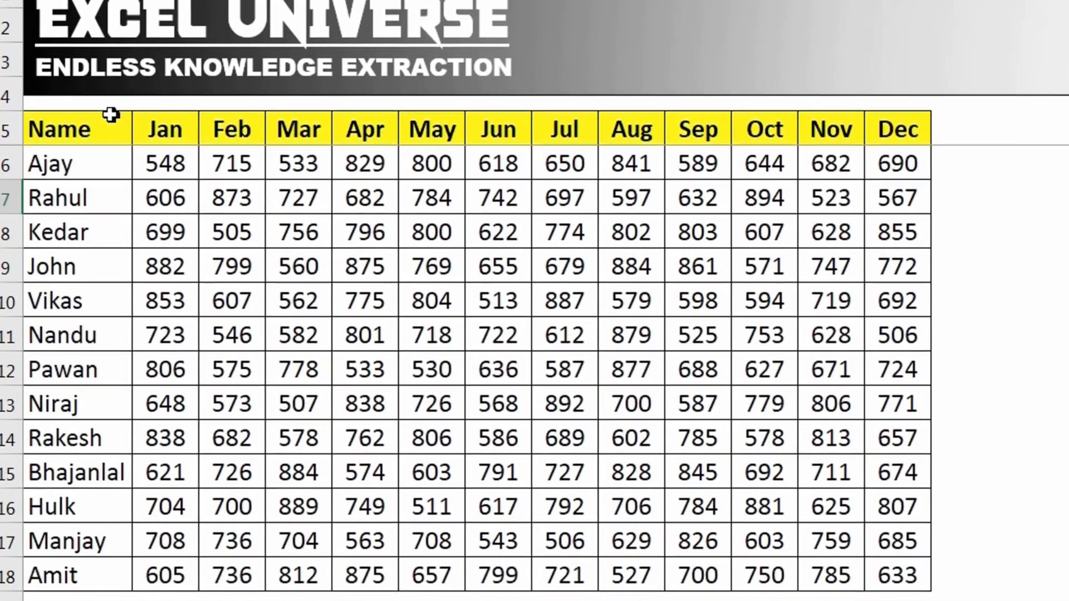
Complete the R7 HLOOKUP with table array $A$5:$M$18, row index number 11 and range lookup 0
{"action": "left_click_drag", "start_coordinate": [111, 114], "coordinate": [907, 581]}
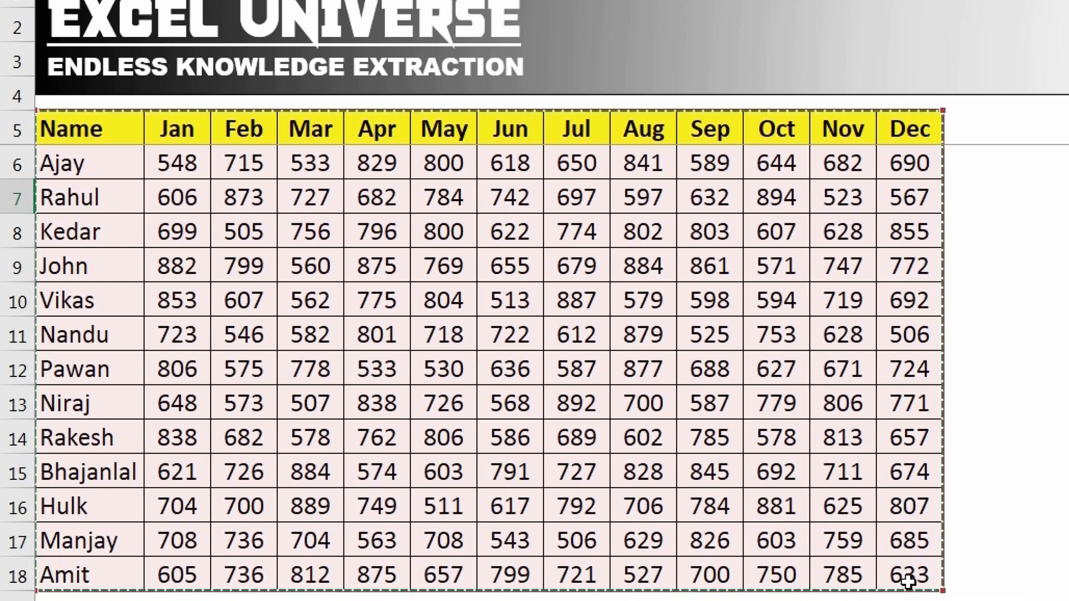
{"action": "key", "text": "F4"}
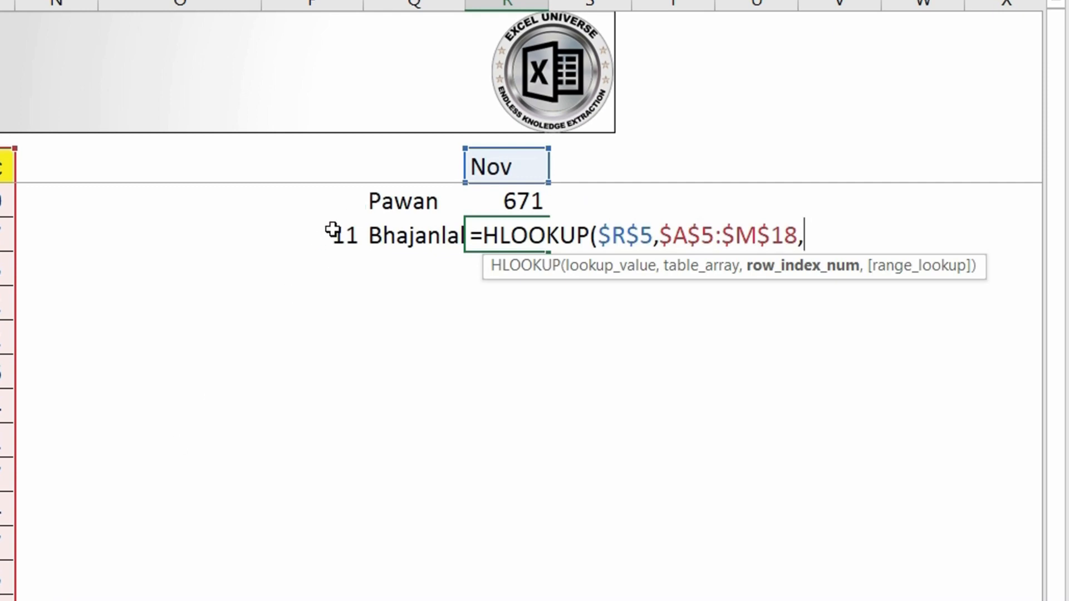
{"action": "type", "text": ",11,"}
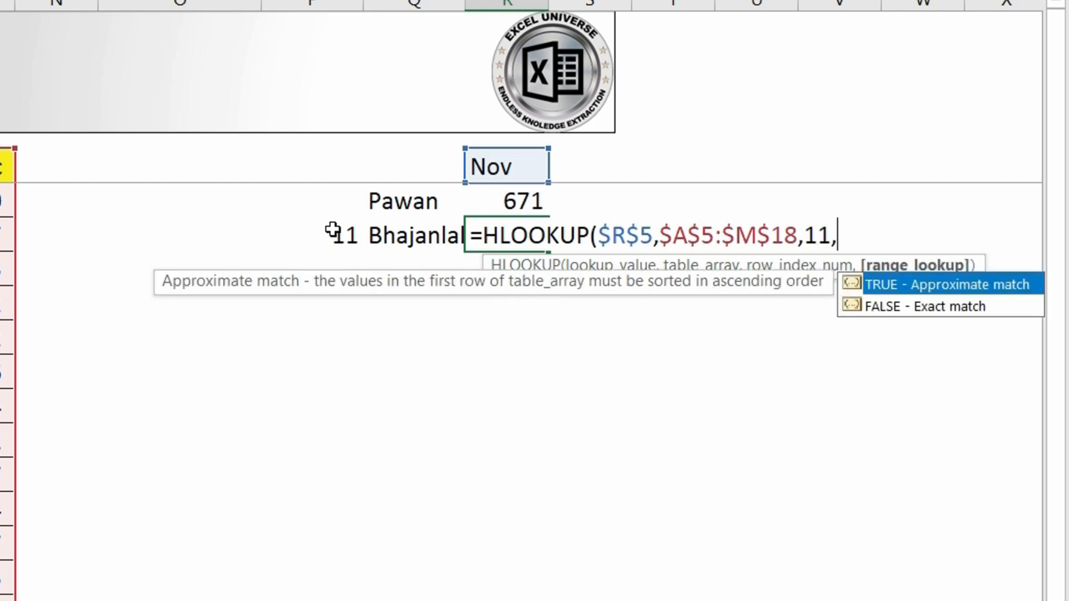
{"action": "type", "text": "0)"}
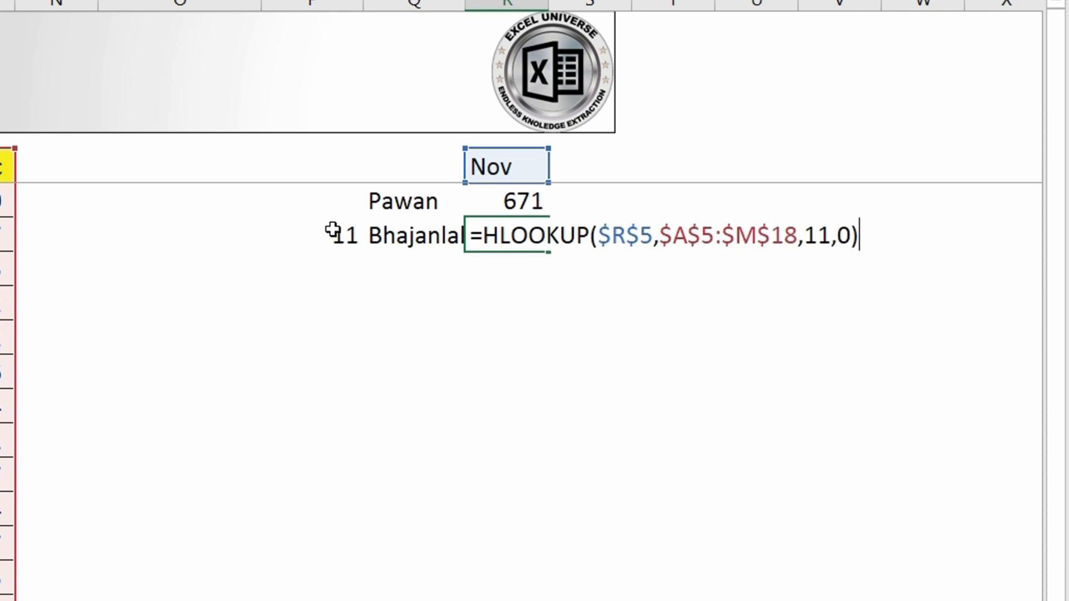
{"action": "key", "text": "Return"}
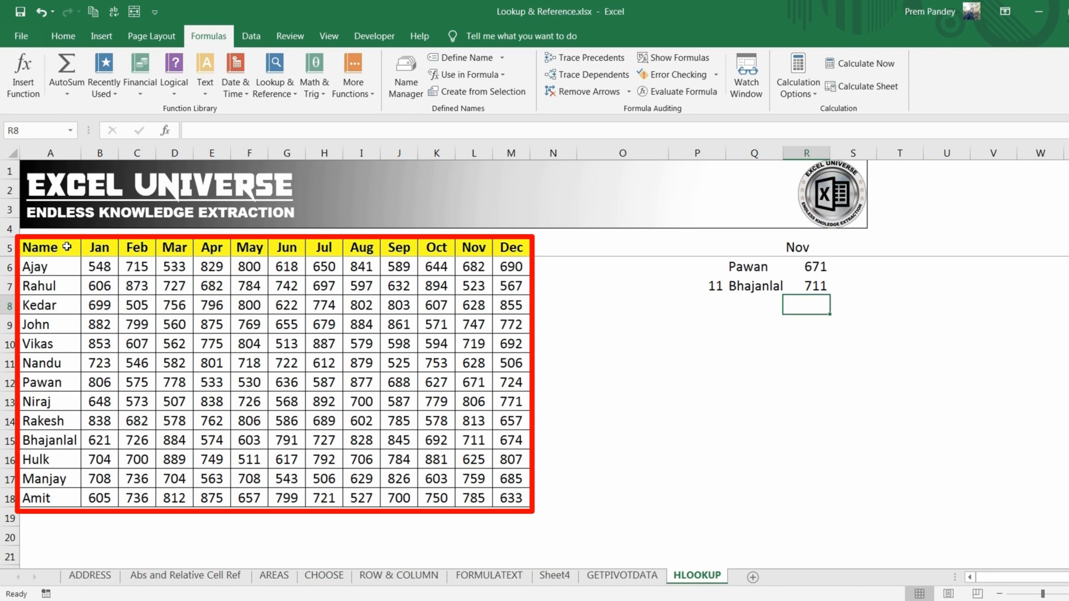
Copy the whole table A5:M18 from the HLOOKUP sheet and switch to the blank workbook Book1
{"action": "left_click", "coordinate": [16, 37]}
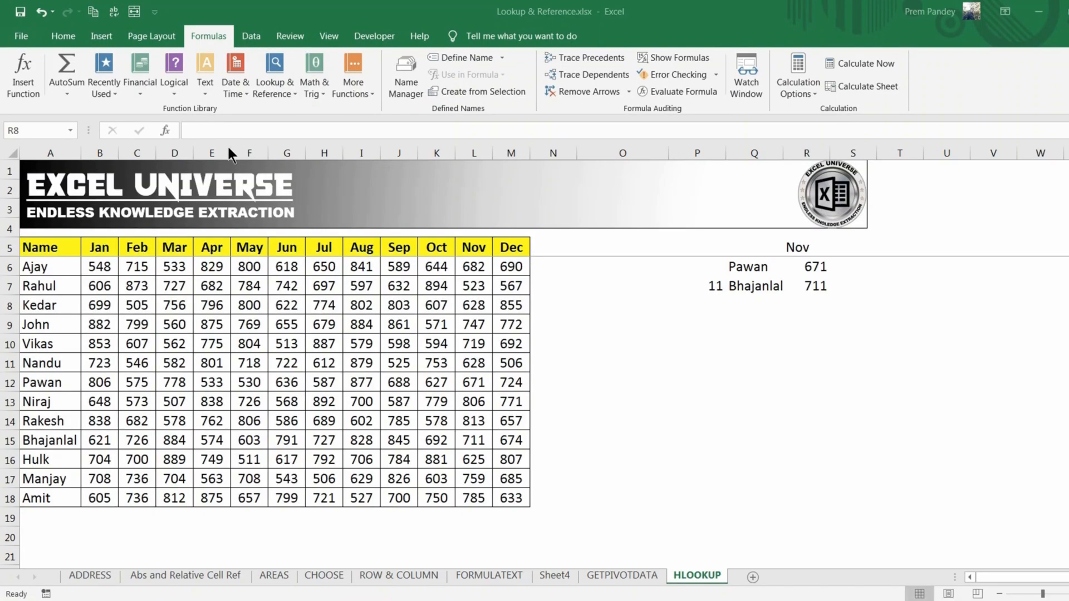
{"action": "left_click", "coordinate": [61, 250]}
{"action": "left_click_drag", "start_coordinate": [62, 250], "coordinate": [503, 494]}
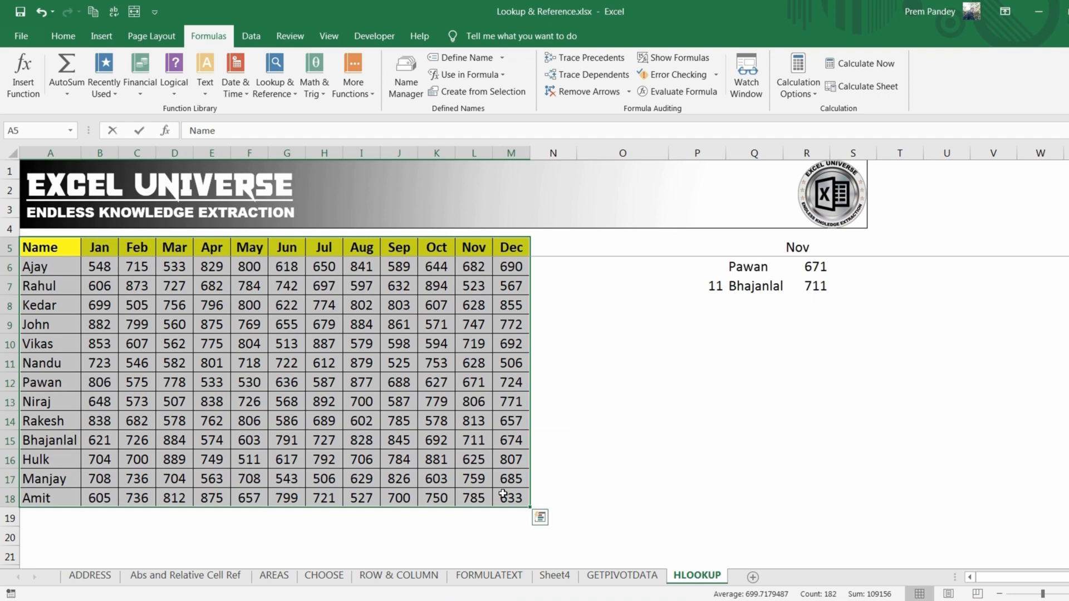
{"action": "key", "text": "ctrl+c"}
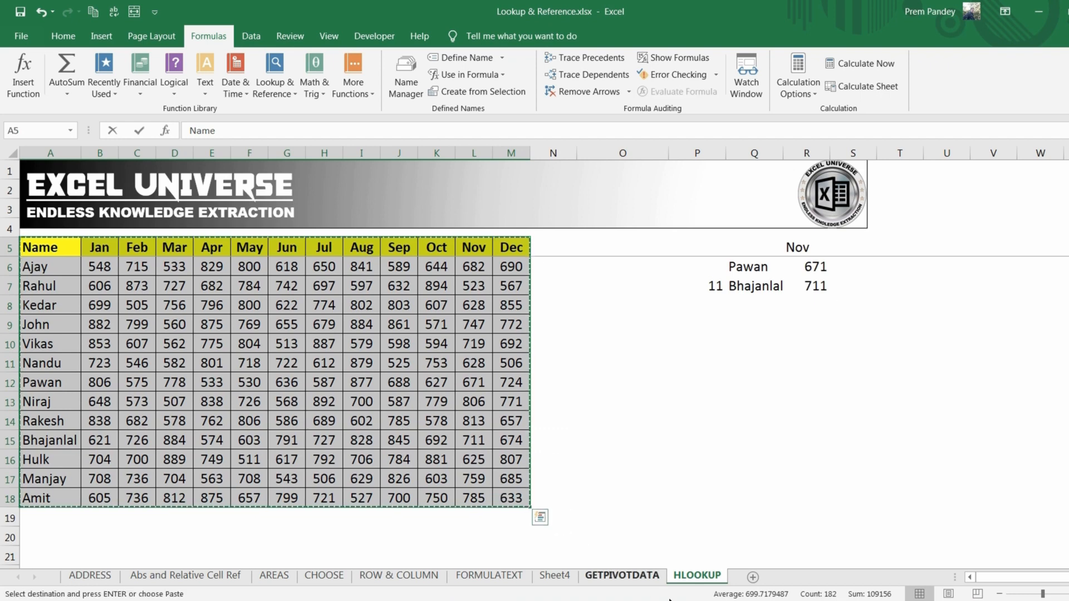
{"action": "left_click", "coordinate": [702, 600]}
{"action": "left_click", "coordinate": [735, 581]}
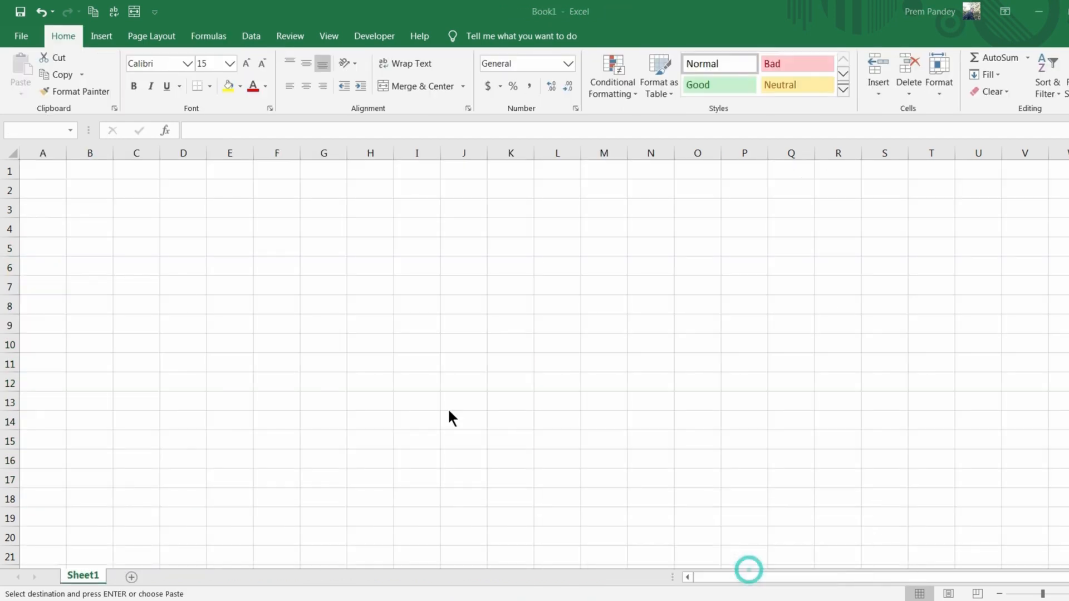
Paste the table at B1 of Sheet1 and clear all contents below its header row
{"action": "left_click", "coordinate": [91, 168]}
{"action": "key", "text": "ctrl+v"}
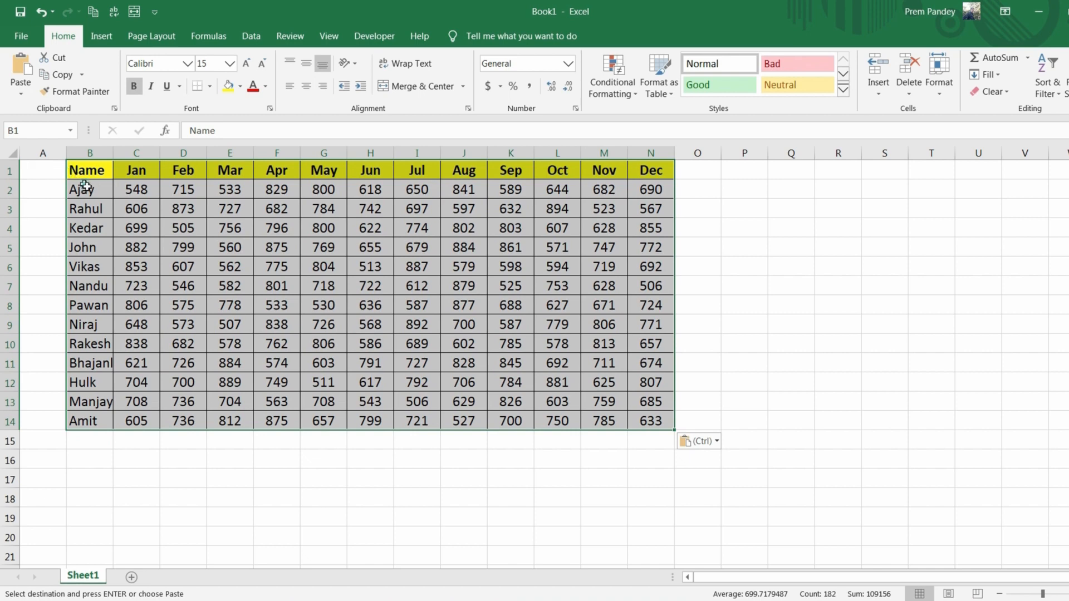
{"action": "left_click_drag", "start_coordinate": [85, 188], "coordinate": [688, 452]}
{"action": "key", "text": "Delete"}
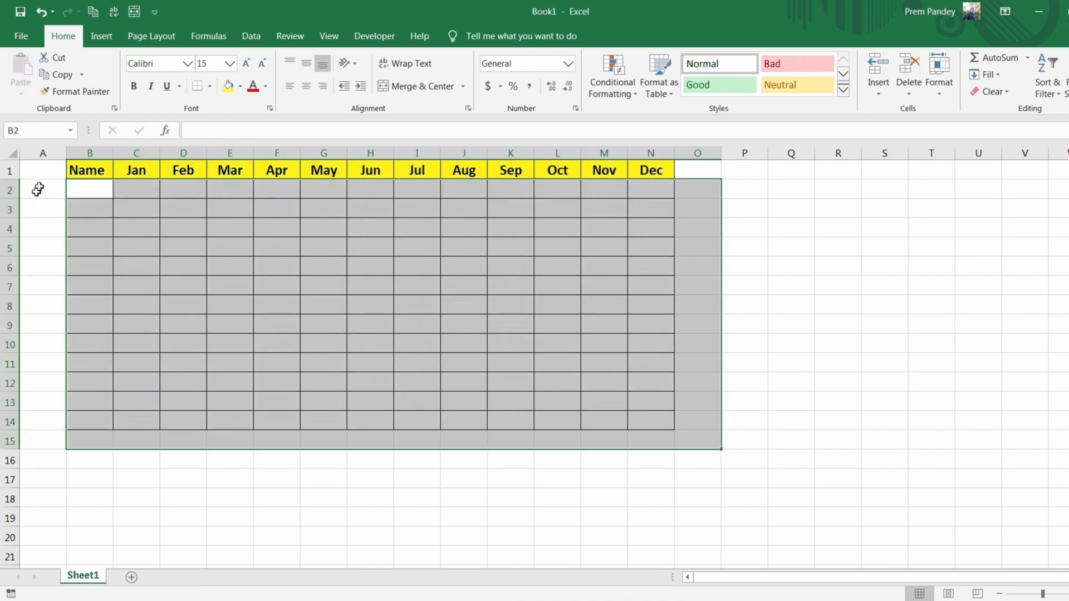
Number the rows in A1:A14 from 1 to 14 by entering 1 and 2 and filling the series
{"action": "left_click", "coordinate": [39, 168]}
{"action": "type", "text": "1"}
{"action": "key", "text": "Return"}
{"action": "type", "text": "2"}
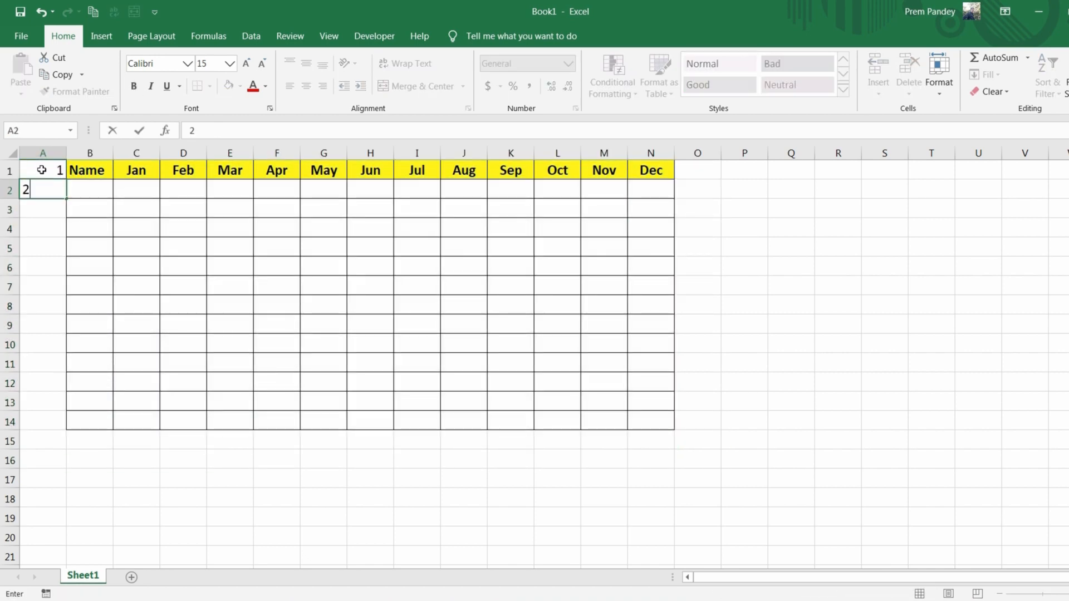
{"action": "key", "text": "Return"}
{"action": "left_click", "coordinate": [43, 170]}
{"action": "left_click_drag", "start_coordinate": [43, 171], "coordinate": [79, 438]}
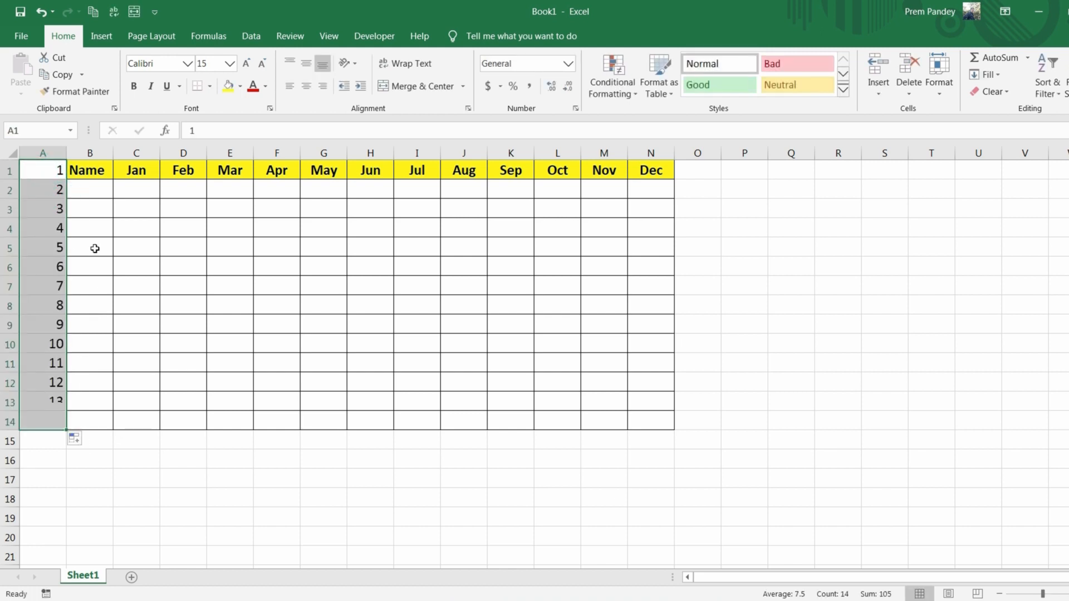
Start an HLOOKUP in B2 with lookup value B1 and table array $A$5:$M$18 from the HLOOKUP sheet of Lookup & Reference.xlsx
{"action": "left_click", "coordinate": [89, 185]}
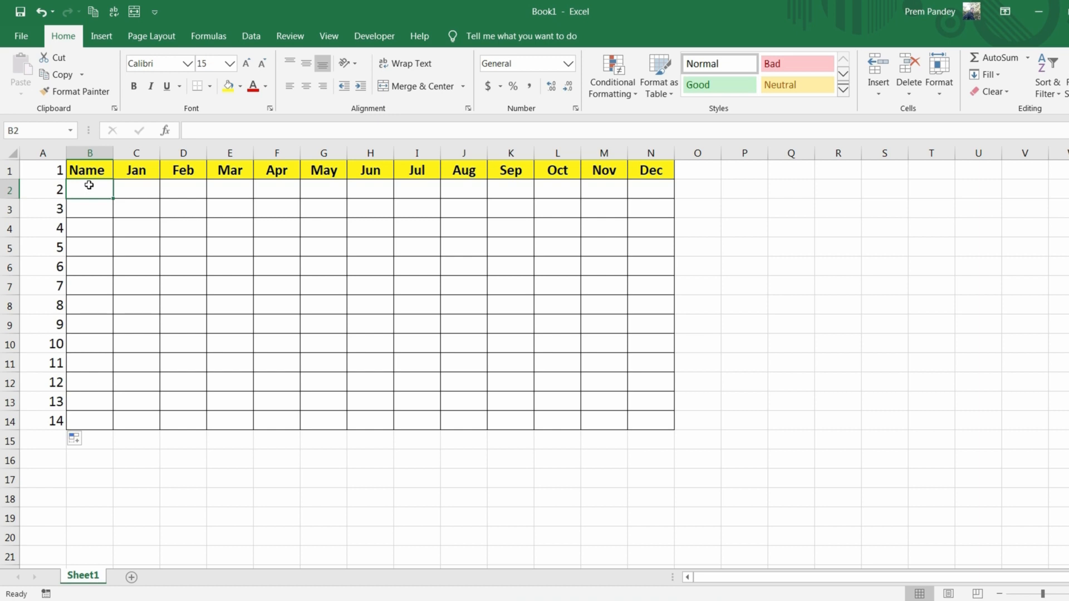
{"action": "type", "text": "=hloo"}
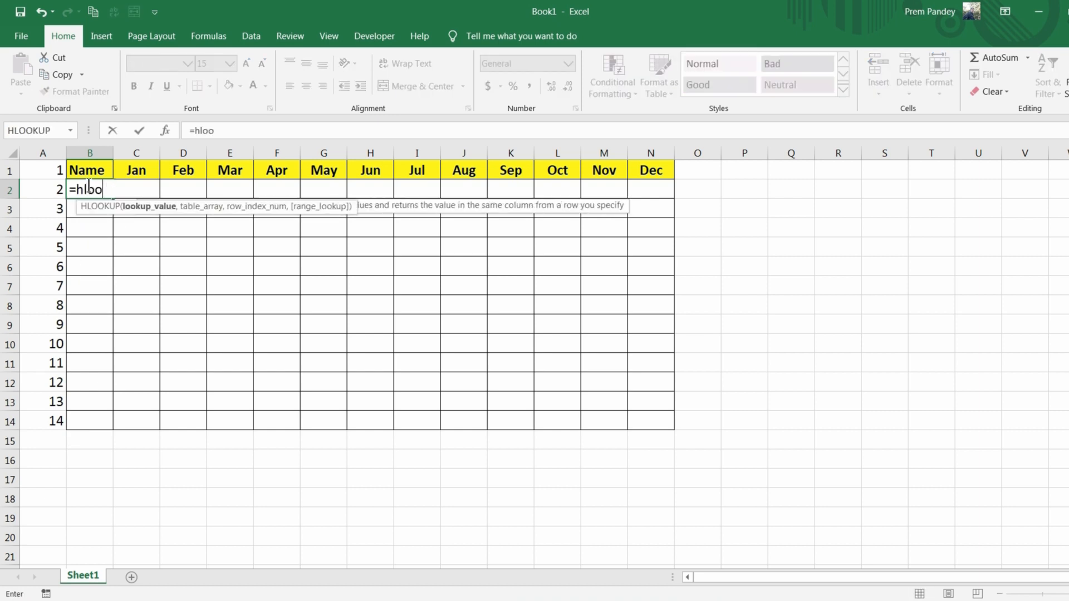
{"action": "key", "text": "Tab"}
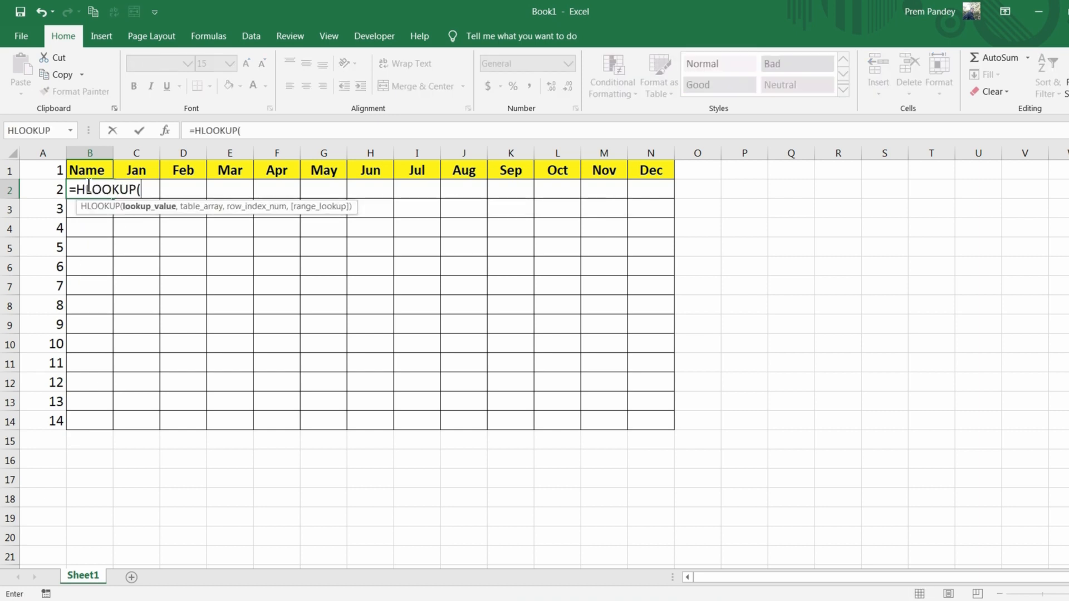
{"action": "left_click", "coordinate": [87, 170]}
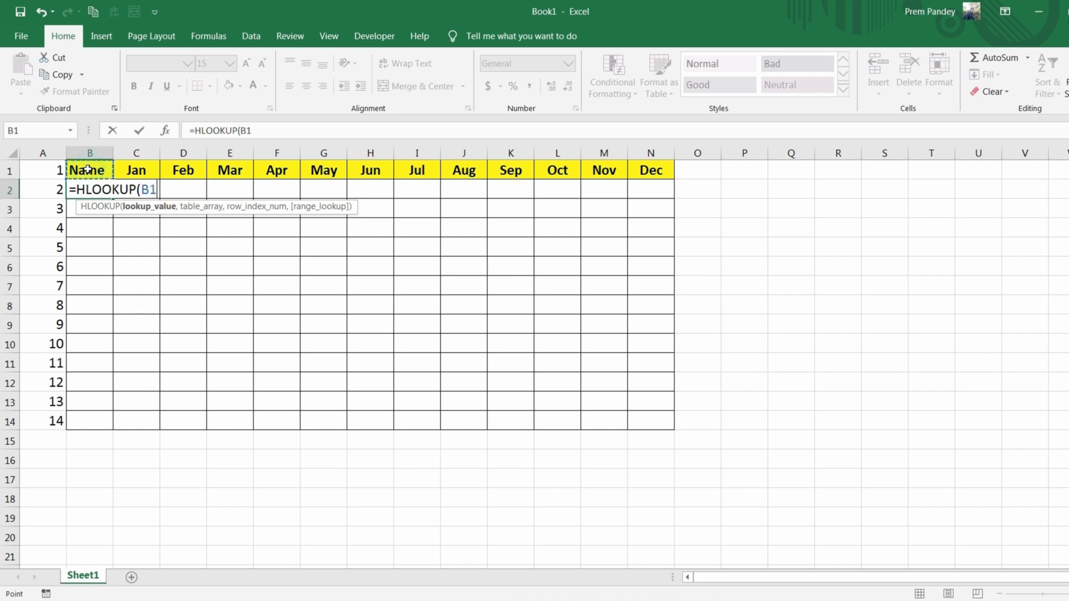
{"action": "type", "text": ","}
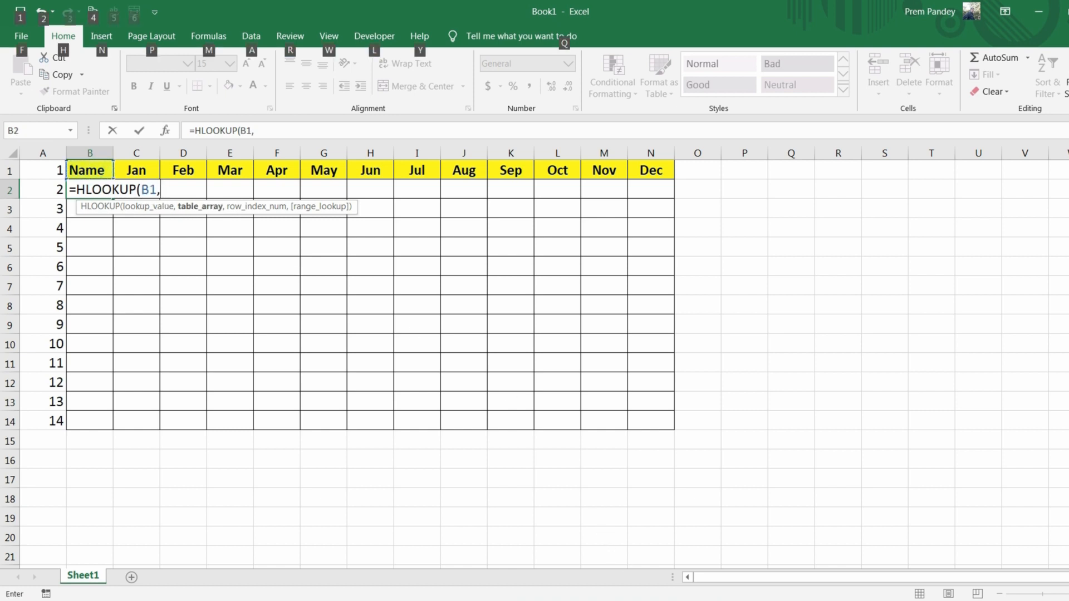
{"action": "left_click", "coordinate": [656, 576]}
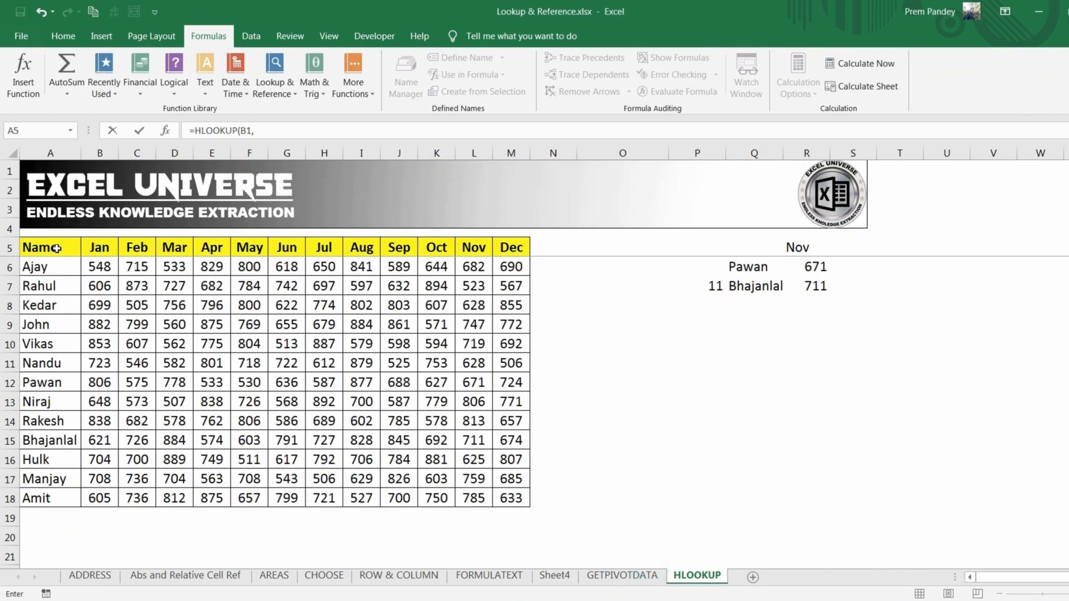
{"action": "left_click_drag", "start_coordinate": [39, 247], "coordinate": [515, 501]}
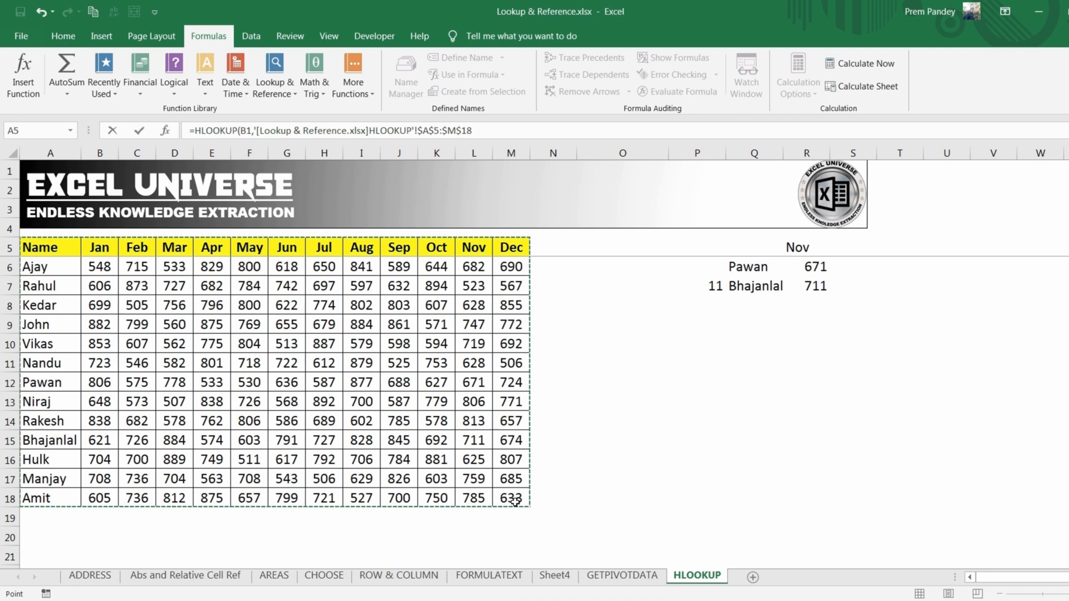
{"action": "type", "text": ","}
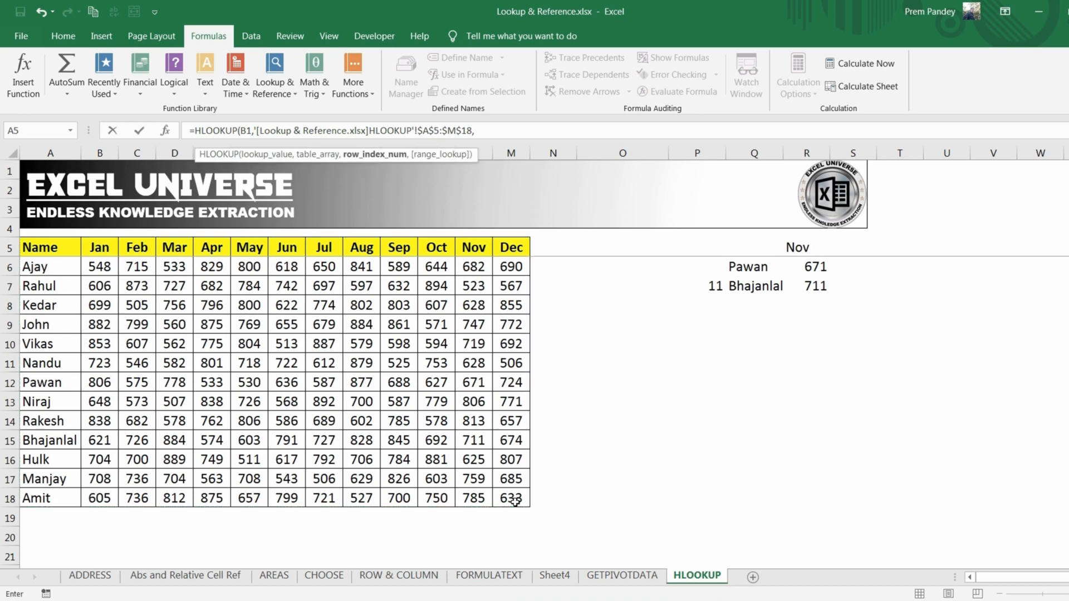
Complete the B2 HLOOKUP with A2 of Book1 as the row index number and 0 as the range lookup
{"action": "left_click", "coordinate": [703, 600]}
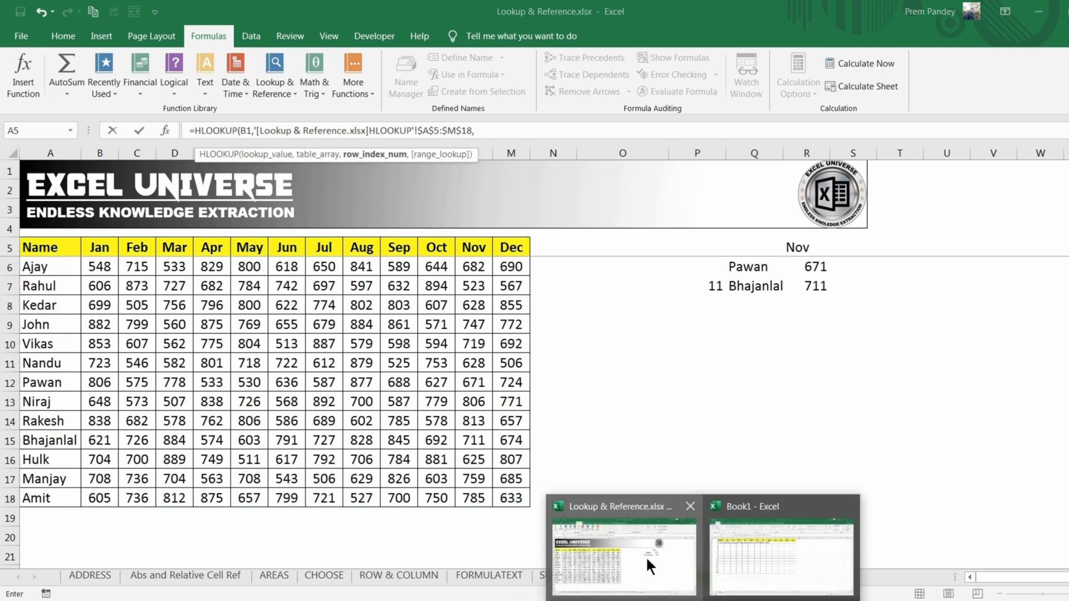
{"action": "left_click", "coordinate": [757, 563]}
{"action": "left_click", "coordinate": [47, 189]}
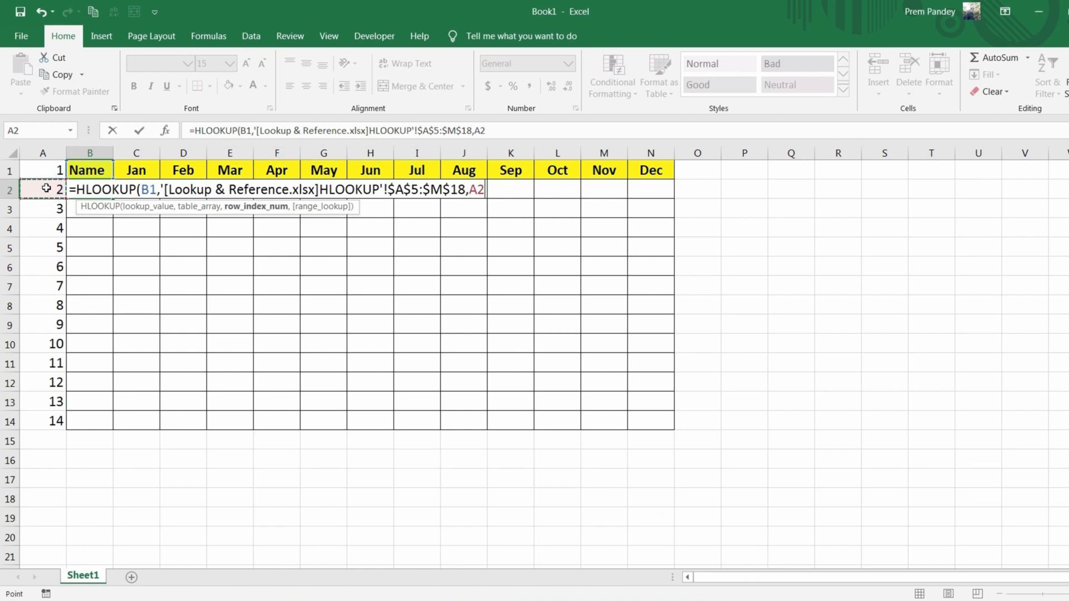
{"action": "type", "text": ","}
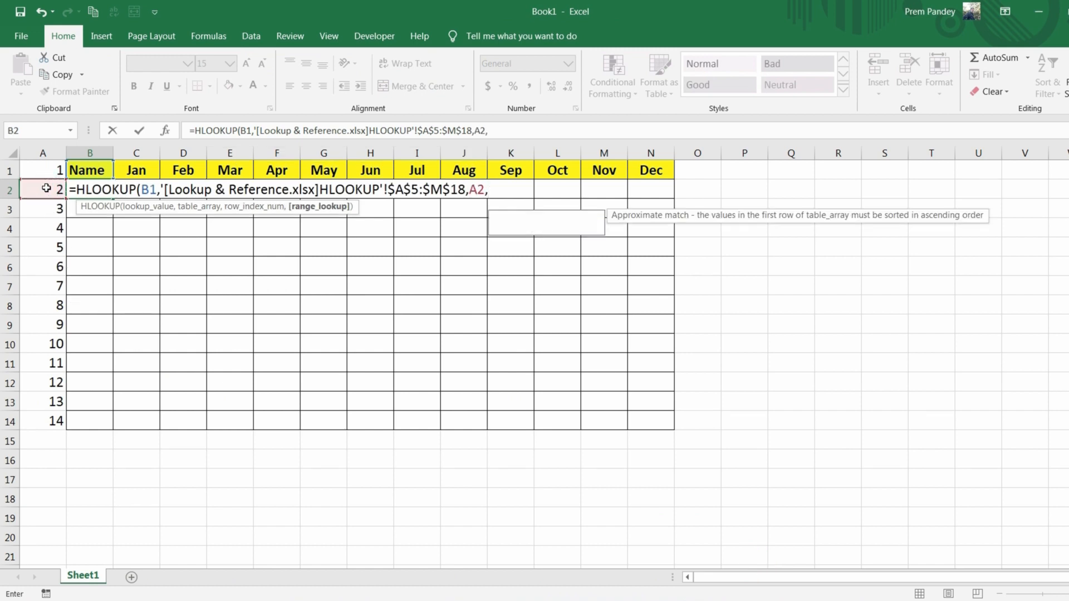
{"action": "type", "text": "0)"}
{"action": "key", "text": "Return"}
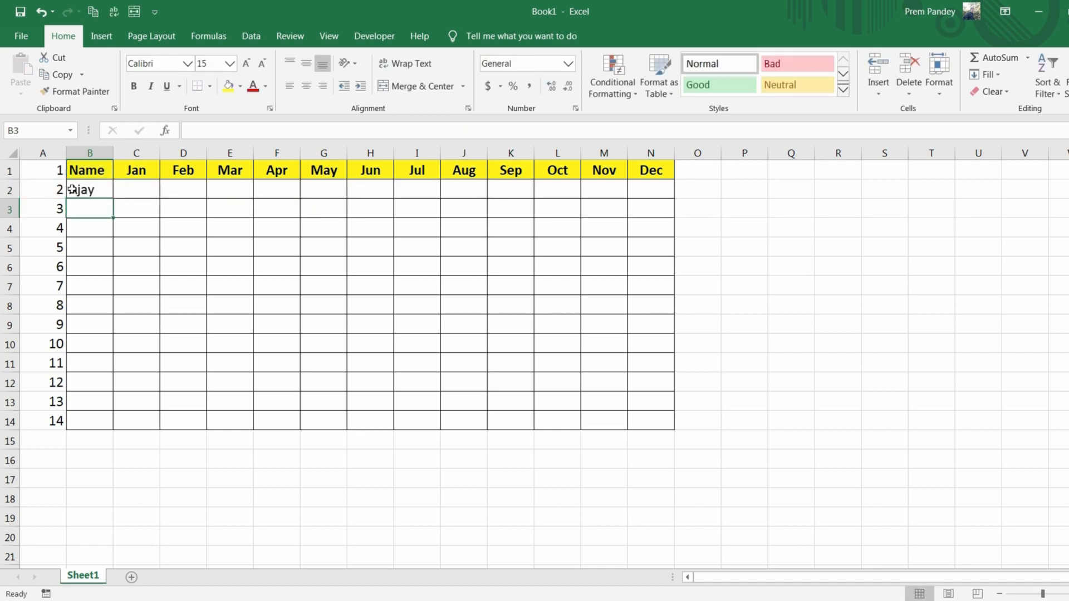
Edit the B2 formula to use the mixed references B$1 for the lookup value and $A2 for the row index
{"action": "left_click", "coordinate": [73, 189]}
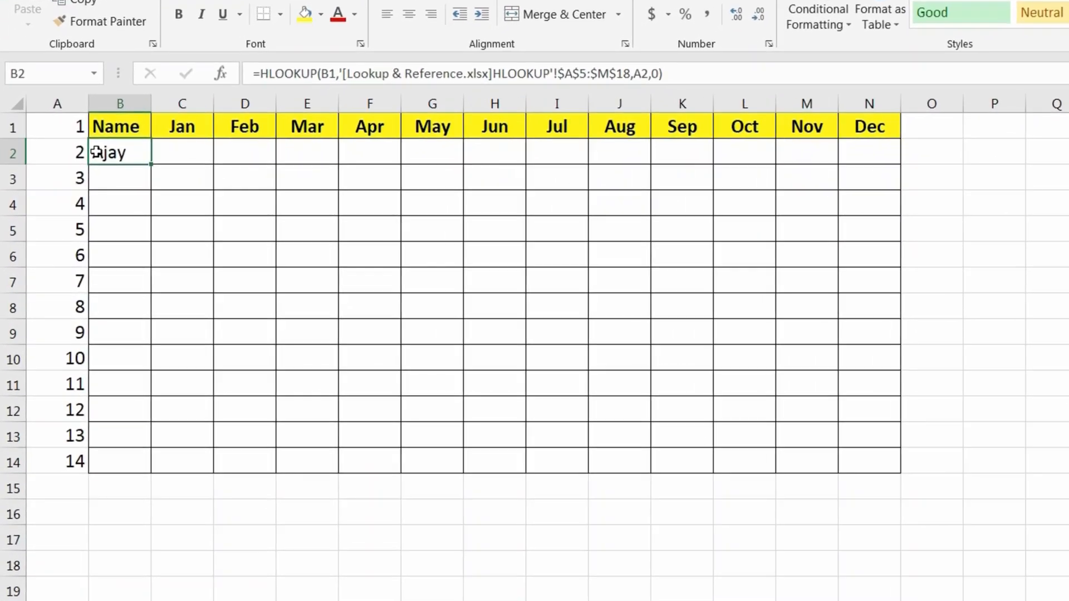
{"action": "double_click", "coordinate": [95, 152]}
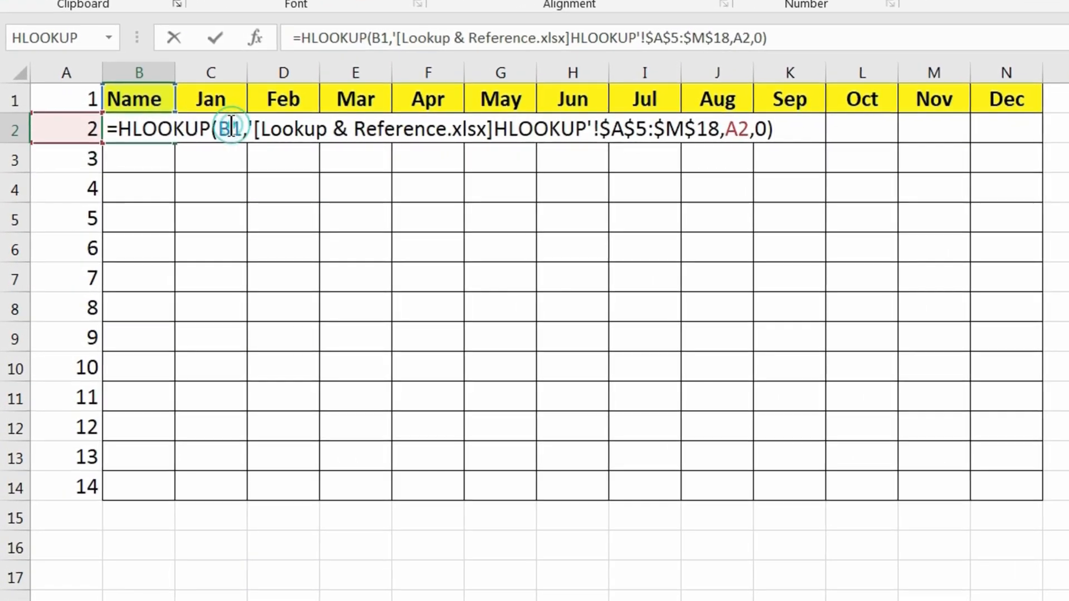
{"action": "type", "text": "$"}
{"action": "left_click", "coordinate": [739, 128]}
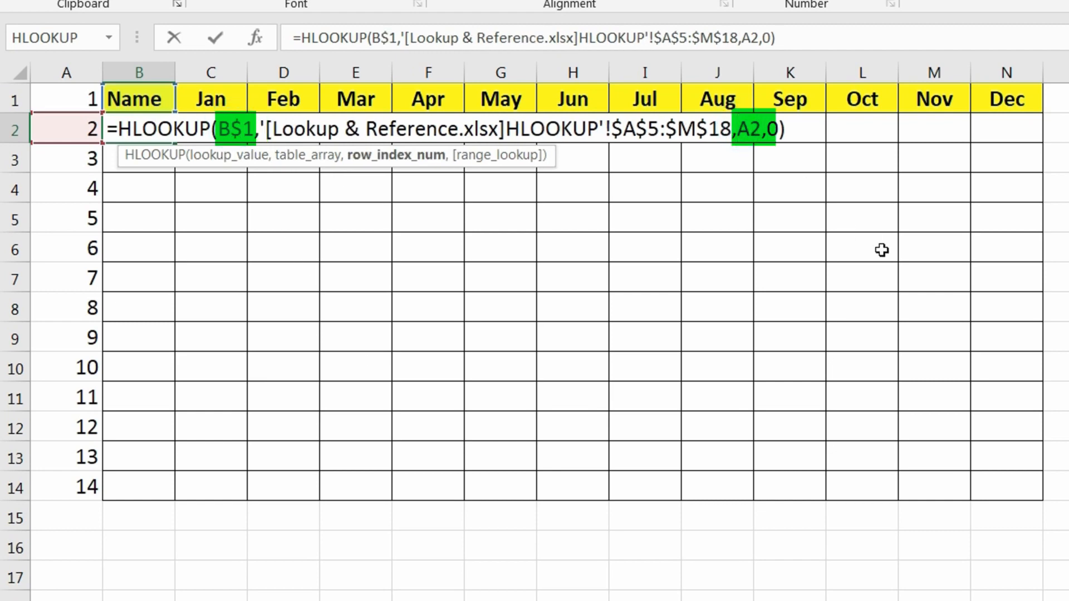
{"action": "type", "text": "$"}
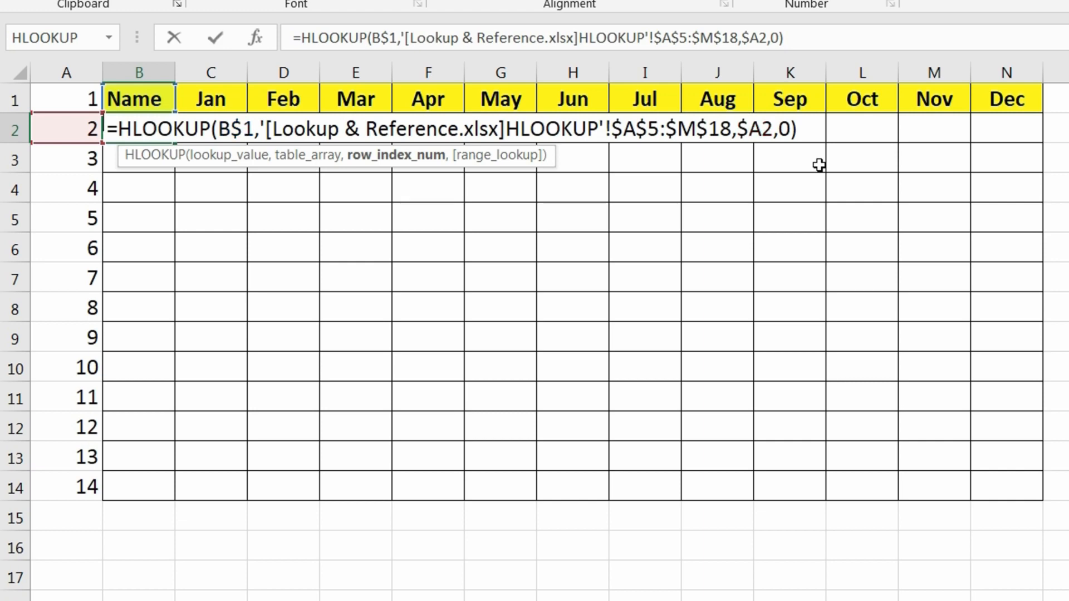
{"action": "key", "text": "Return"}
Copy the B2 formula to the whole table body B2:N14
{"action": "left_click", "coordinate": [154, 126]}
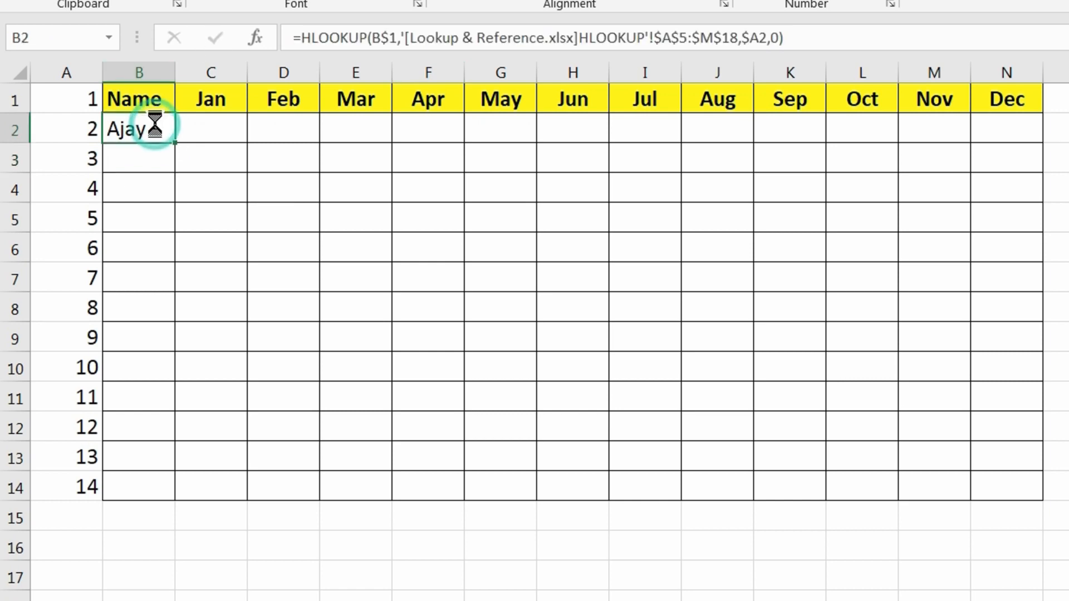
{"action": "key", "text": "ctrl+c"}
{"action": "left_click", "coordinate": [1031, 490], "text": "shift"}
{"action": "key", "text": "ctrl+v"}
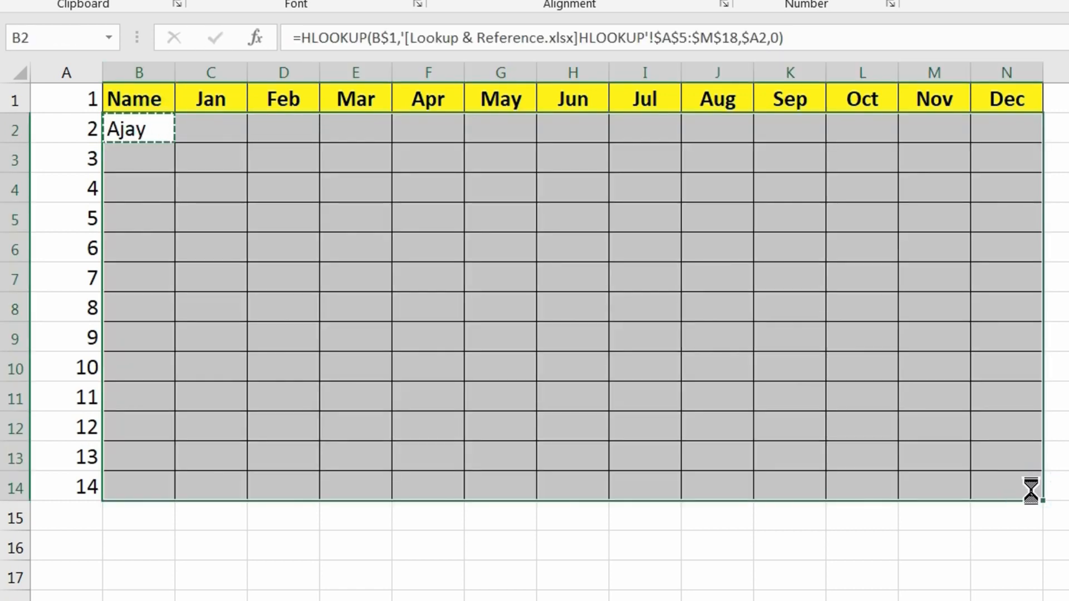
Set the row index number in A14 to 2 to test the lookup formulas in that row
{"action": "left_click", "coordinate": [333, 254]}
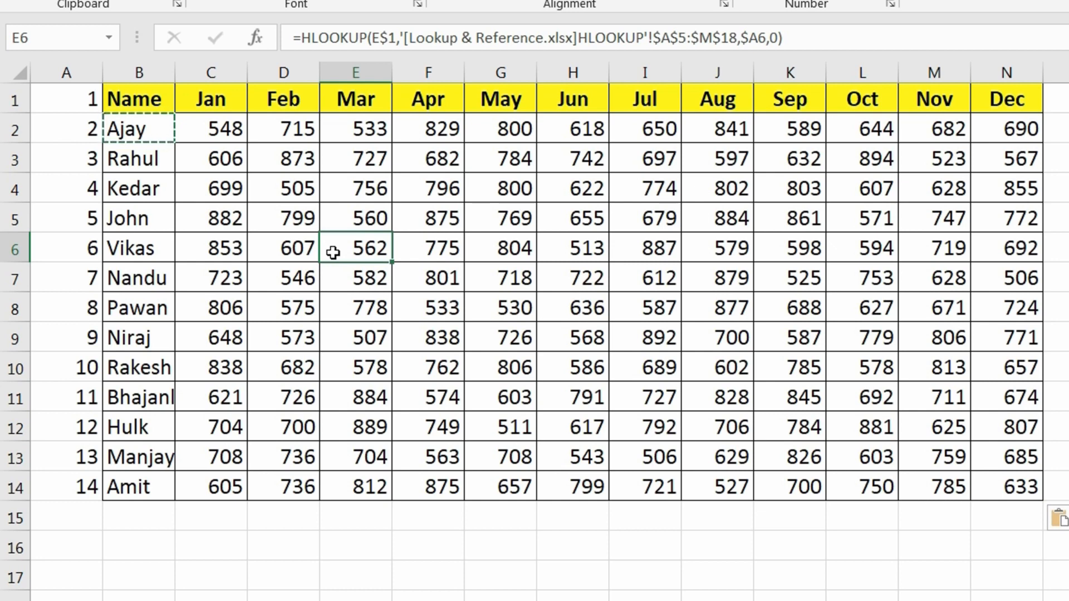
{"action": "left_click", "coordinate": [93, 486]}
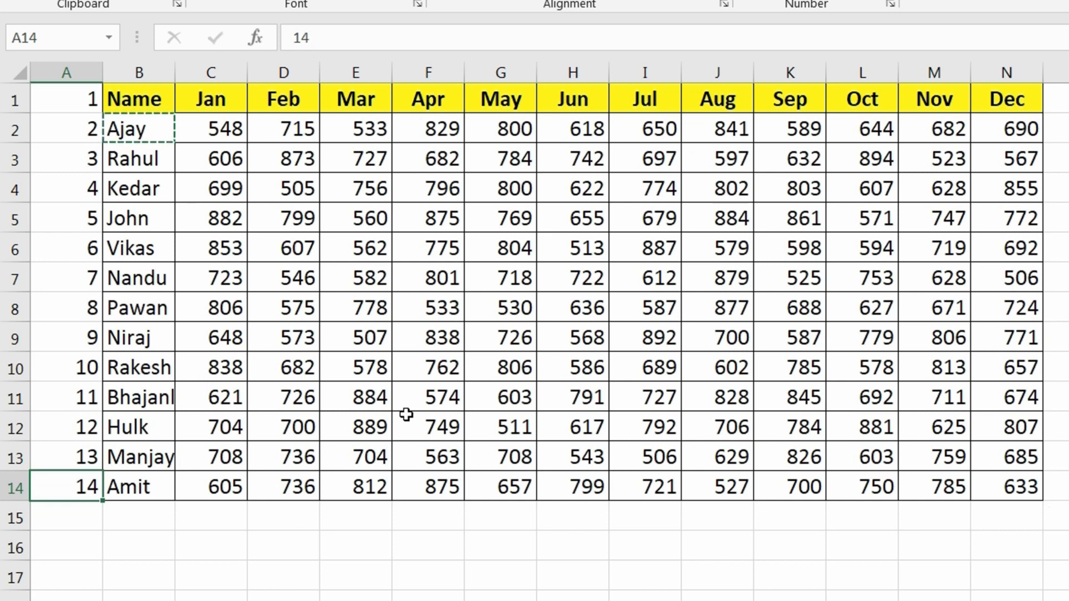
{"action": "type", "text": "2"}
{"action": "key", "text": "Return"}
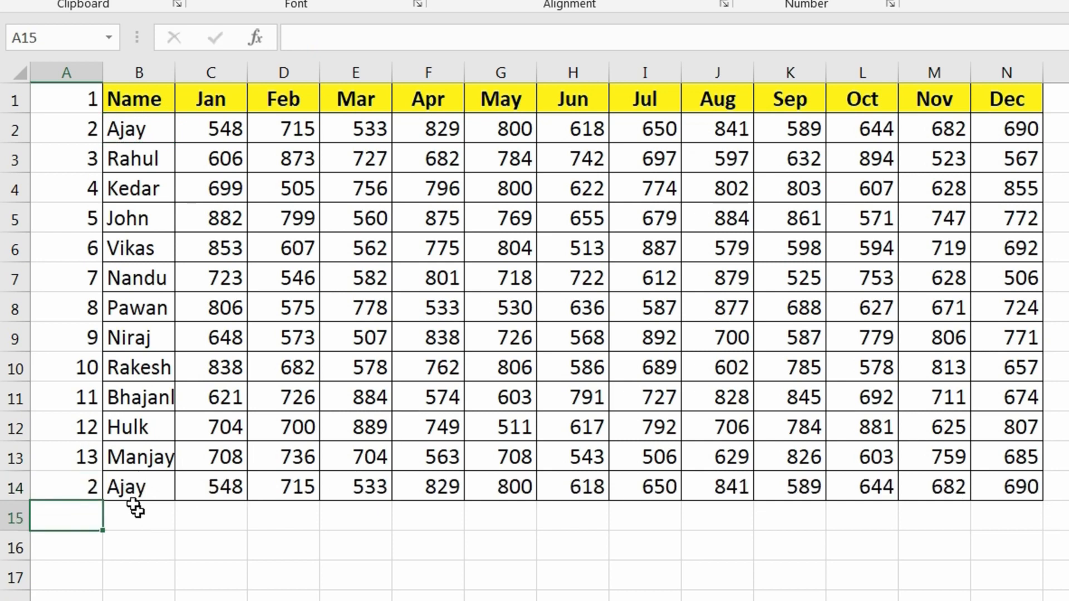
Compare row 14 with row 2 of the table and examine the headers in B1:N1 against the values beneath them
{"action": "left_click_drag", "start_coordinate": [136, 486], "coordinate": [1034, 510]}
{"action": "left_click_drag", "start_coordinate": [153, 132], "coordinate": [960, 142]}
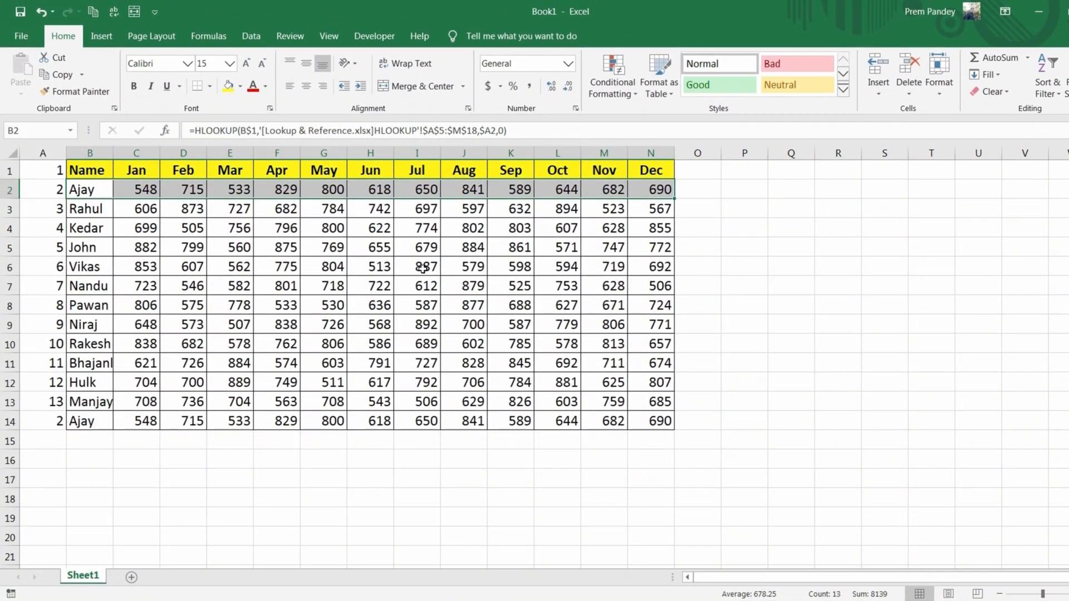
{"action": "left_click", "coordinate": [85, 175]}
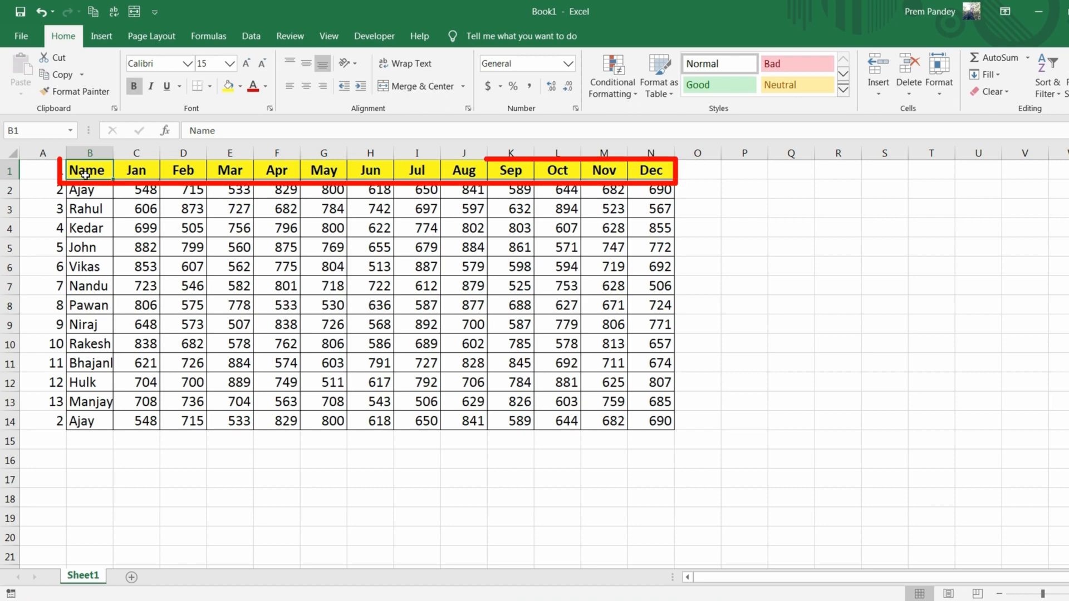
{"action": "left_click_drag", "start_coordinate": [86, 175], "coordinate": [623, 172]}
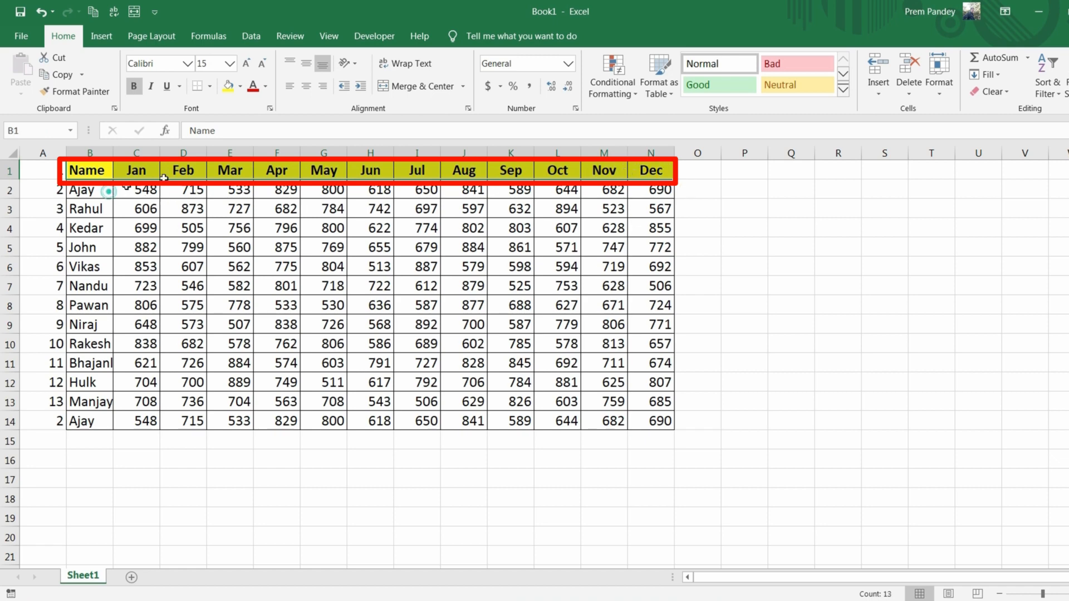
{"action": "mouse_move", "coordinate": [103, 192]}
{"action": "left_mouse_down"}
{"action": "mouse_move", "coordinate": [697, 188]}
{"action": "mouse_move", "coordinate": [668, 187]}
{"action": "left_mouse_up"}
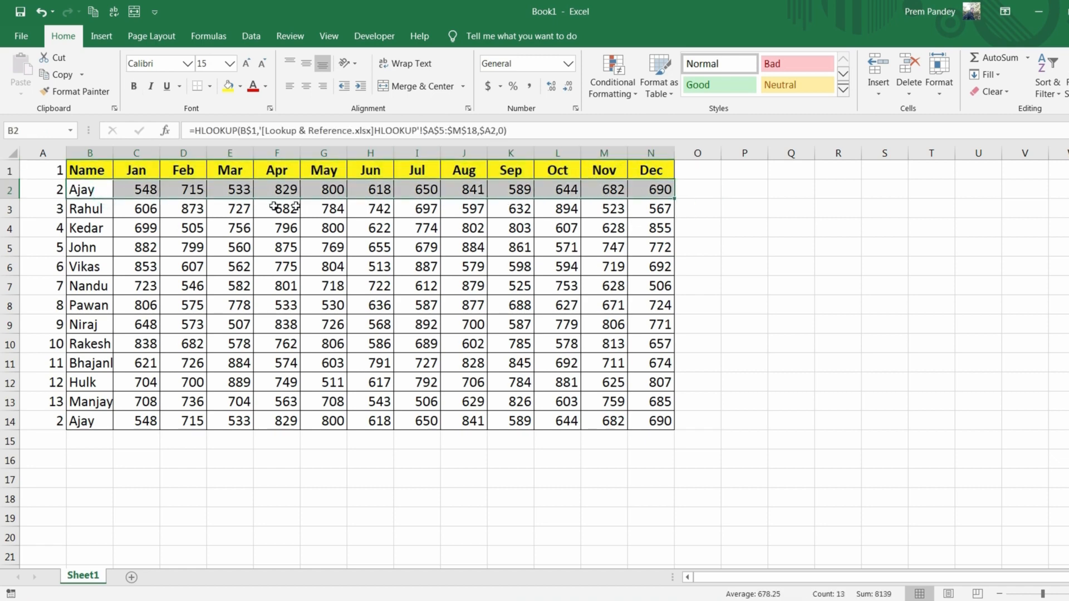
{"action": "left_click_drag", "start_coordinate": [133, 173], "coordinate": [146, 321]}
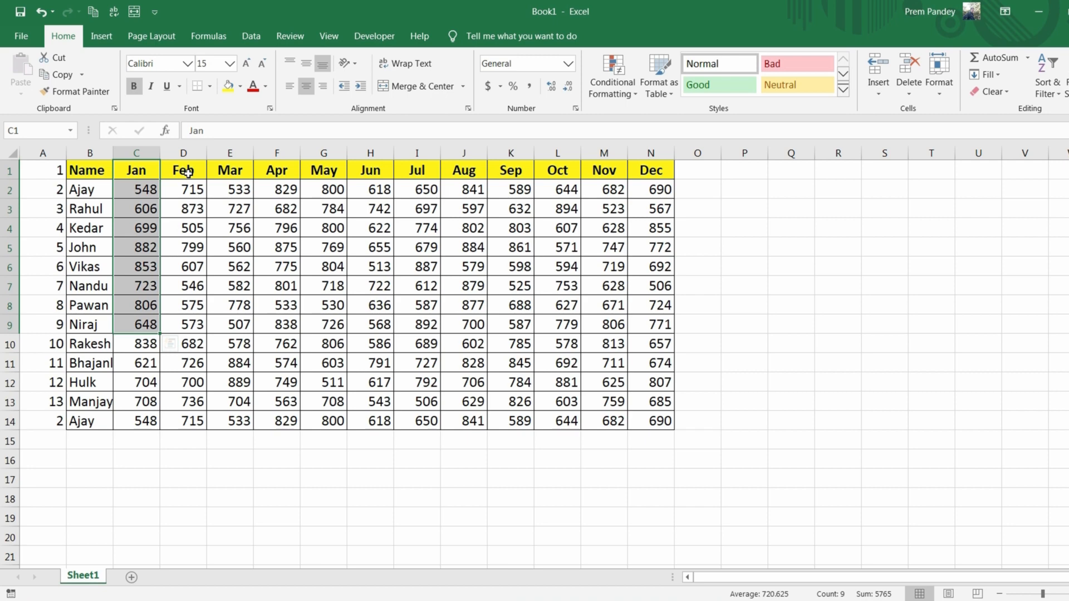
{"action": "left_click", "coordinate": [188, 172]}
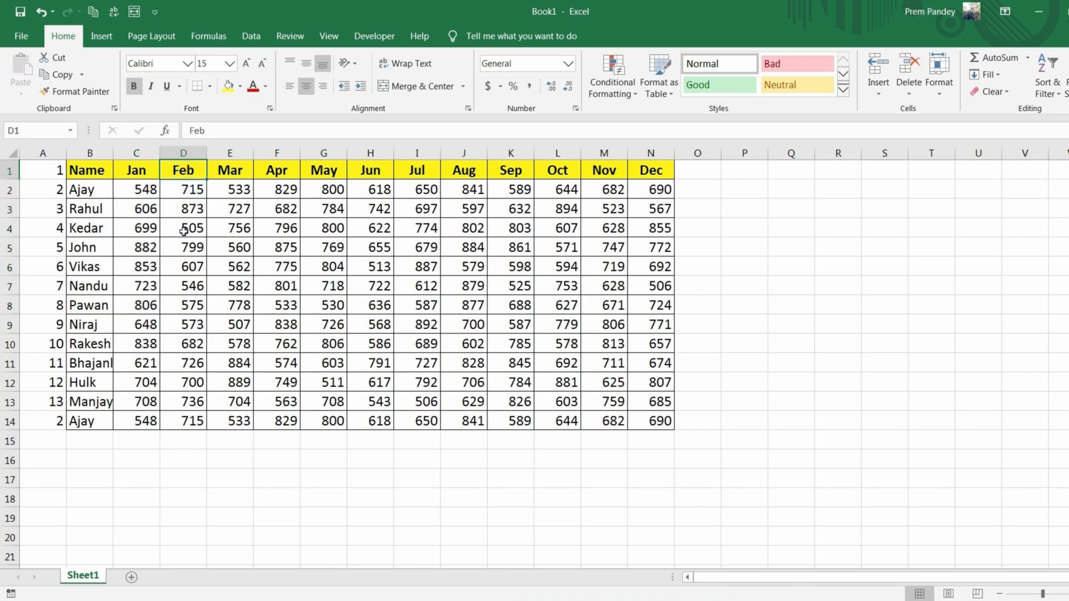